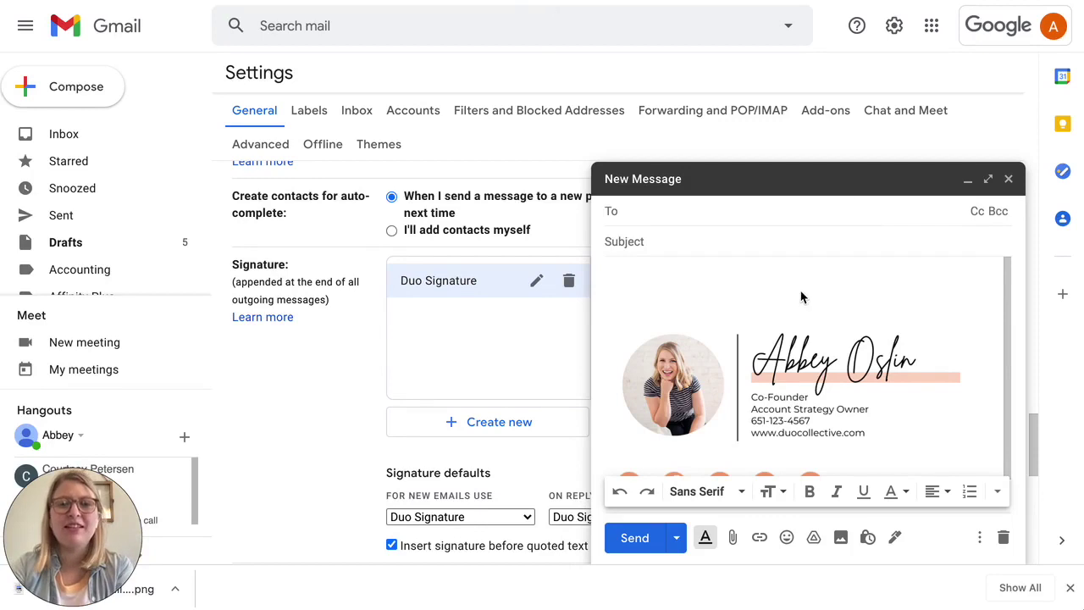
# - Dismiss Etsy's suggestion to save this search with Not now
pyautogui.scroll(-1, 806, 381)
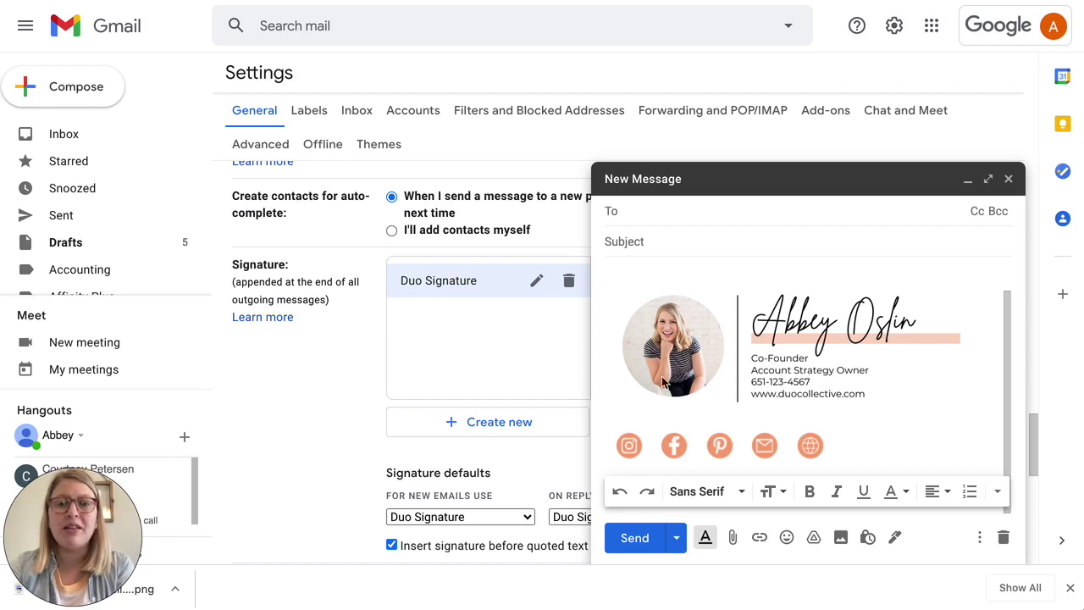
pyautogui.scroll(1, 743, 382)
pyautogui.scroll(-1, 742, 382)
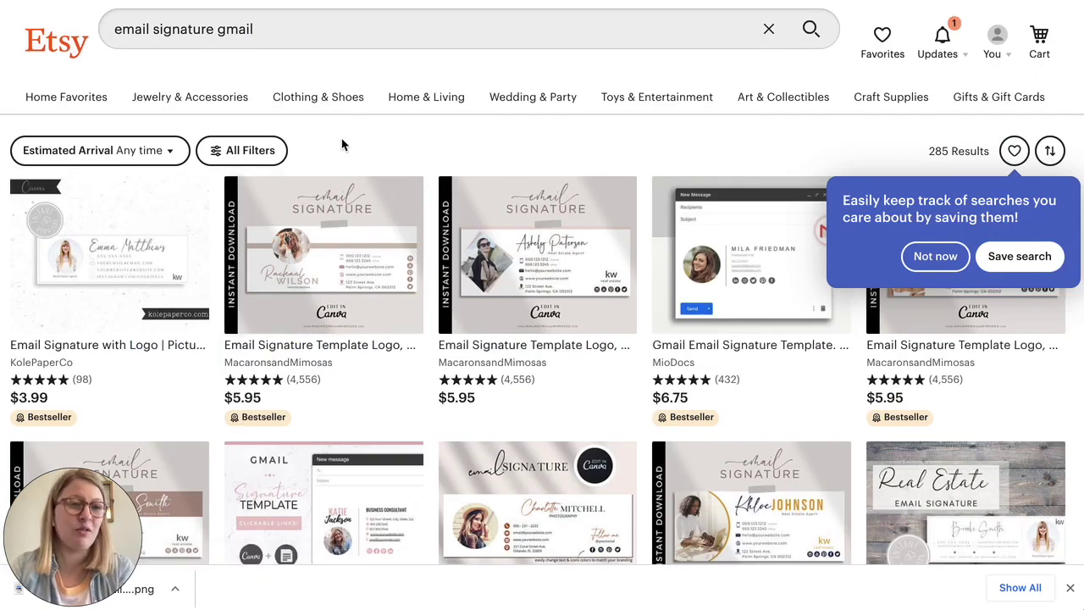
pyautogui.moveTo(426, 100)
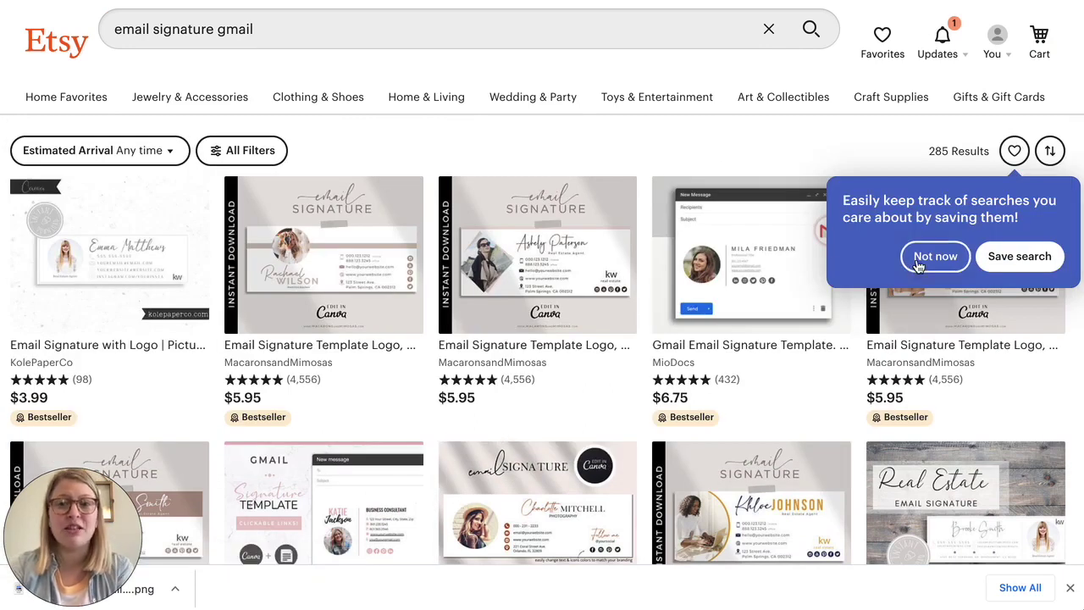
pyautogui.click(917, 255)
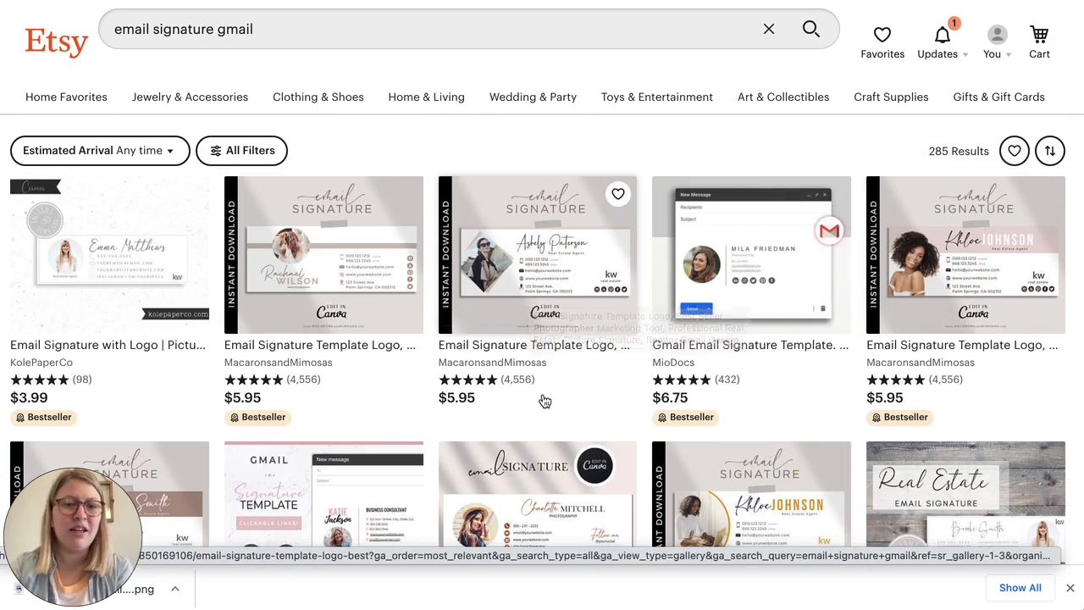
# - Browse the Etsy listings of Gmail email signature templates
pyautogui.scroll(-3, 771, 428)
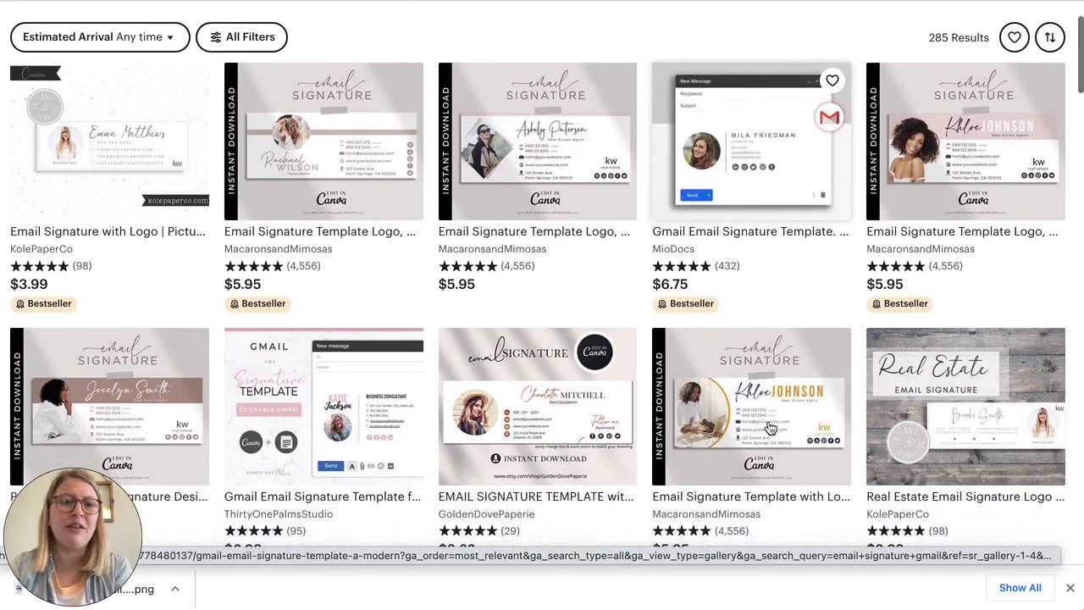
pyautogui.scroll(-1, 771, 428)
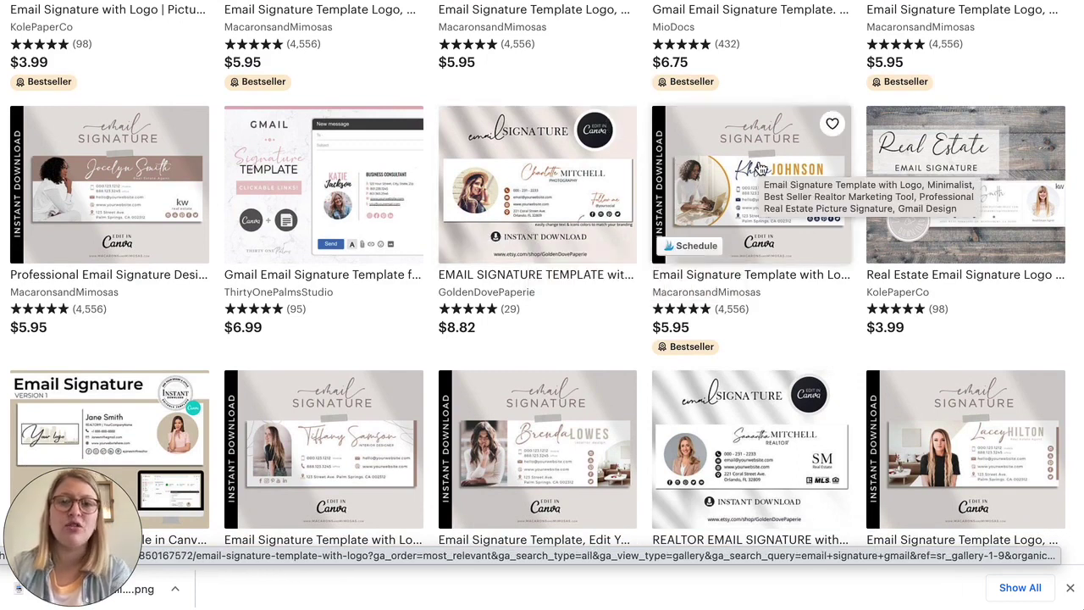
pyautogui.scroll(-2, 860, 291)
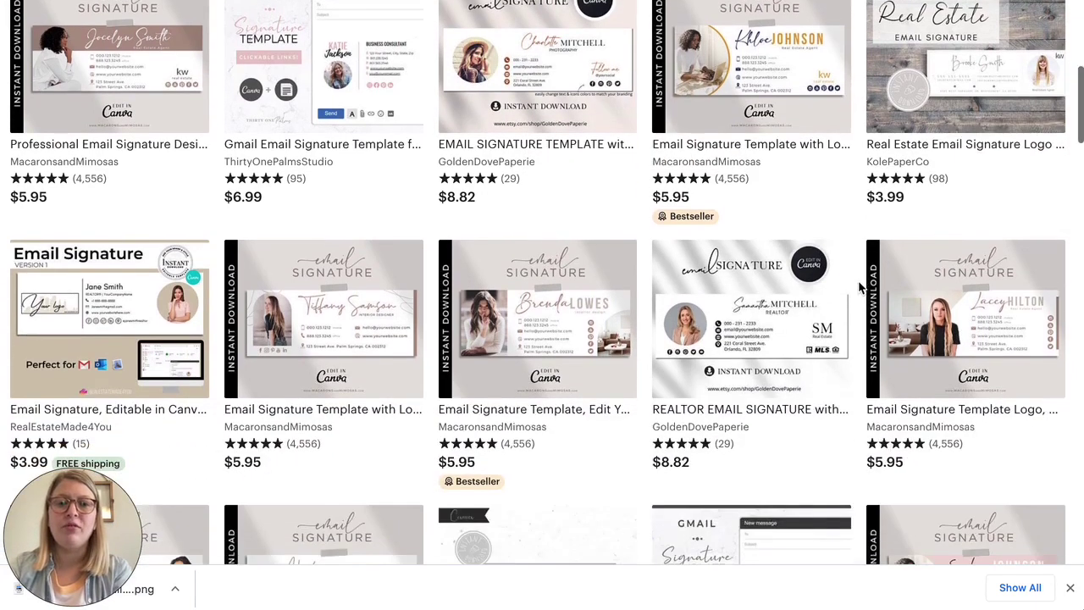
pyautogui.scroll(1, 784, 339)
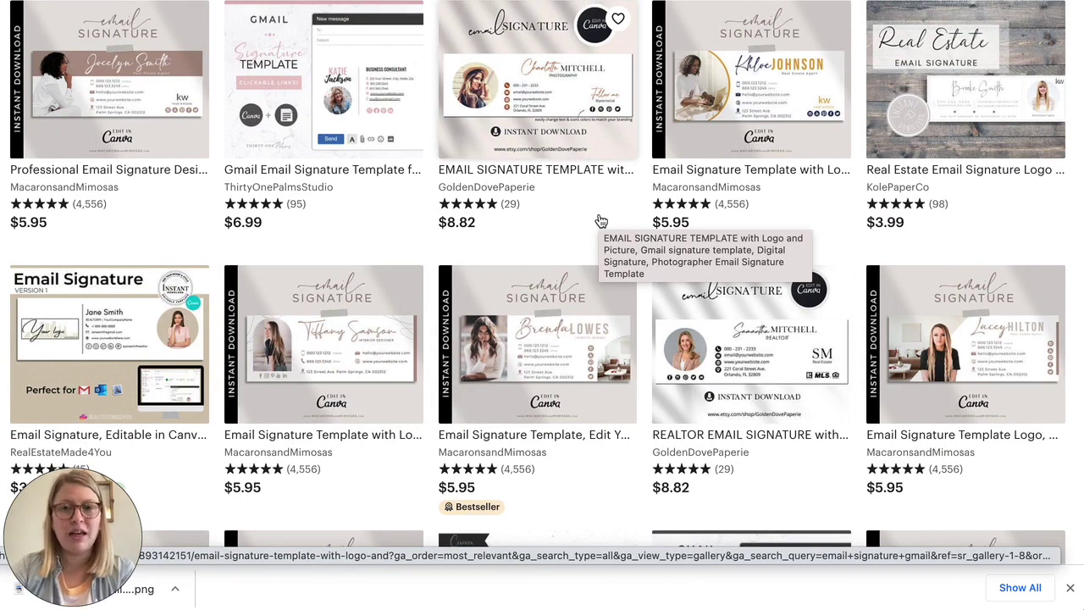
pyautogui.scroll(4, 601, 221)
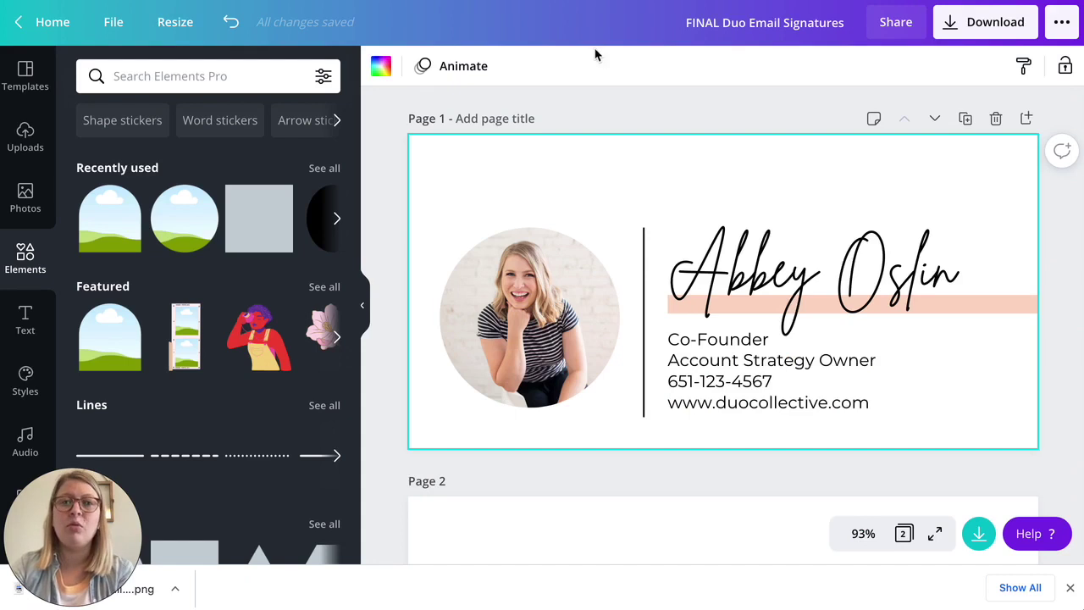
# - Confirm in Resize that the current signature design measures 800 × 400 px
pyautogui.click(177, 28)
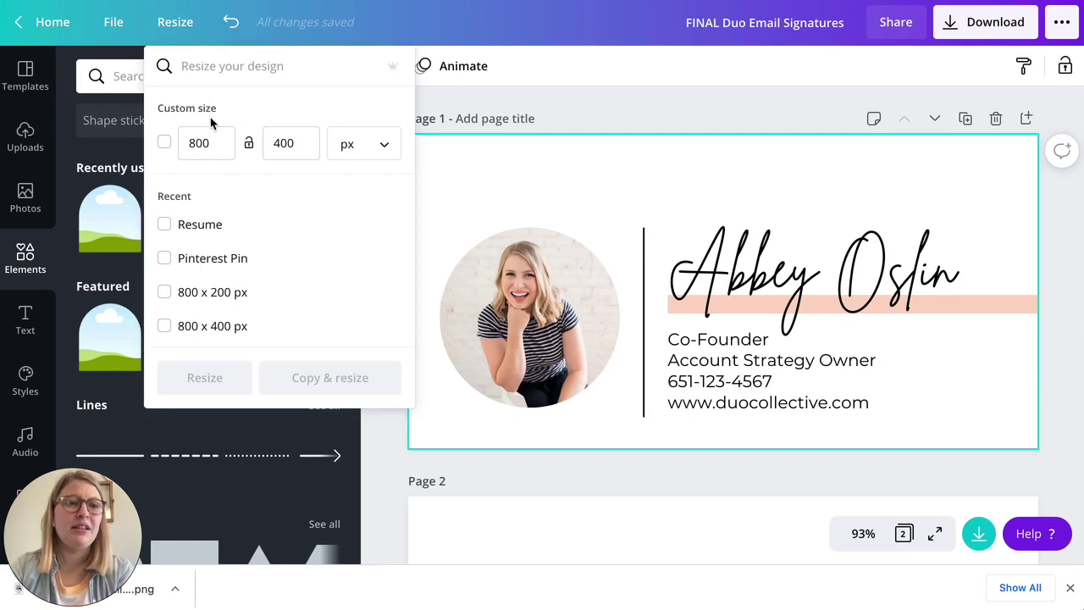
pyautogui.click(200, 143)
pyautogui.click(275, 145)
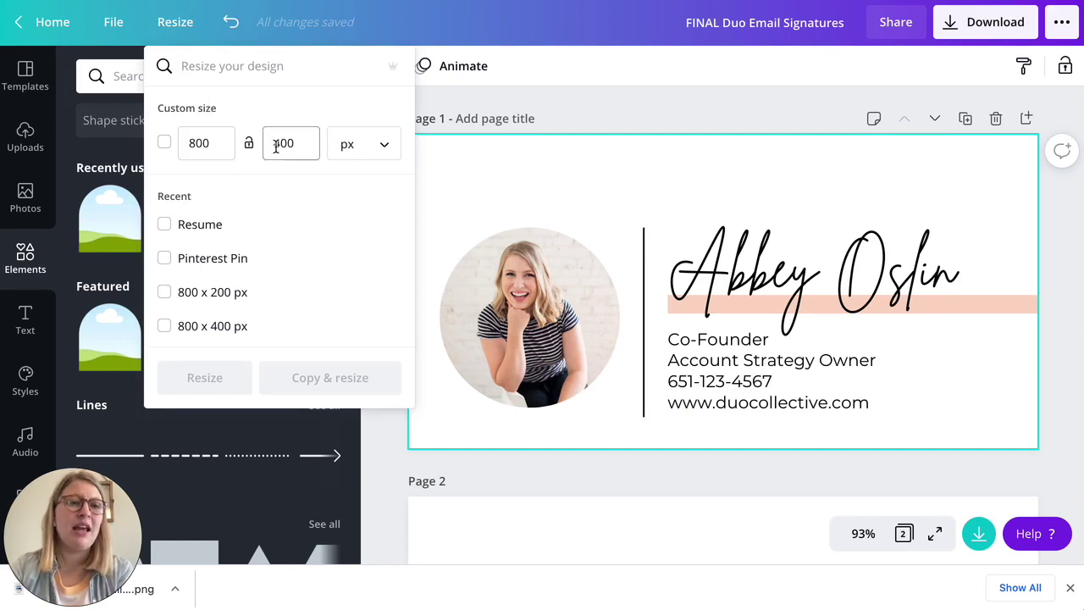
# - From the Canva home page, create a new custom-size 800 × 400 px design
pyautogui.click(75, 34)
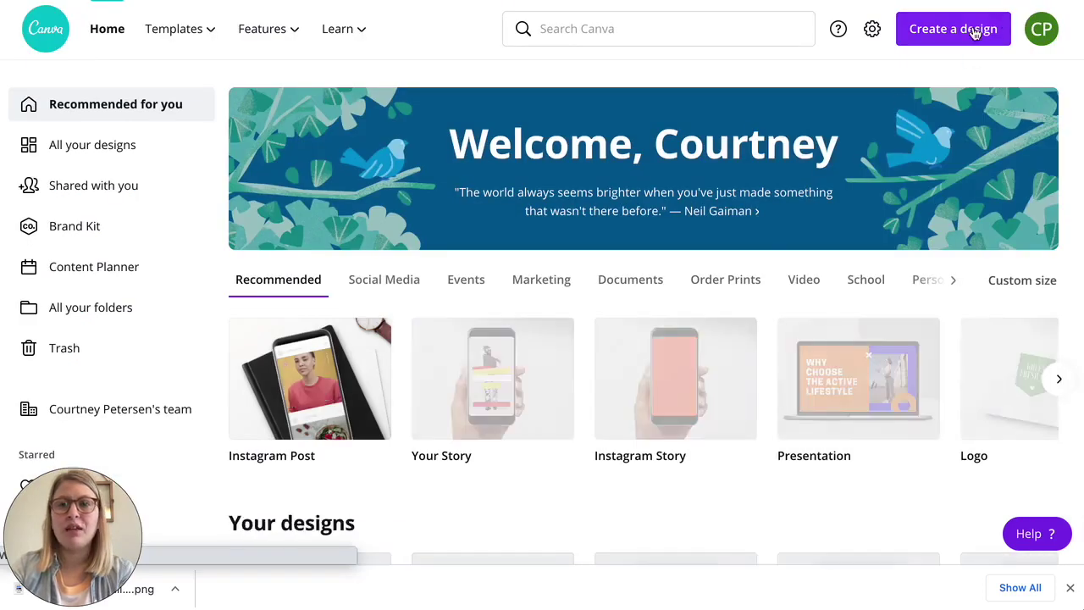
pyautogui.click(974, 30)
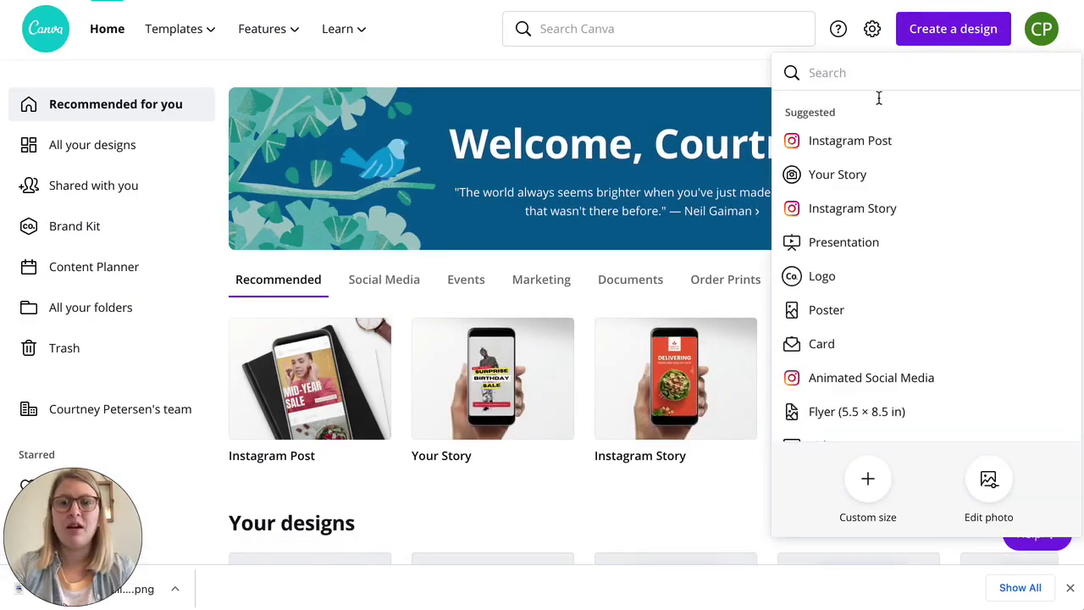
pyautogui.click(878, 490)
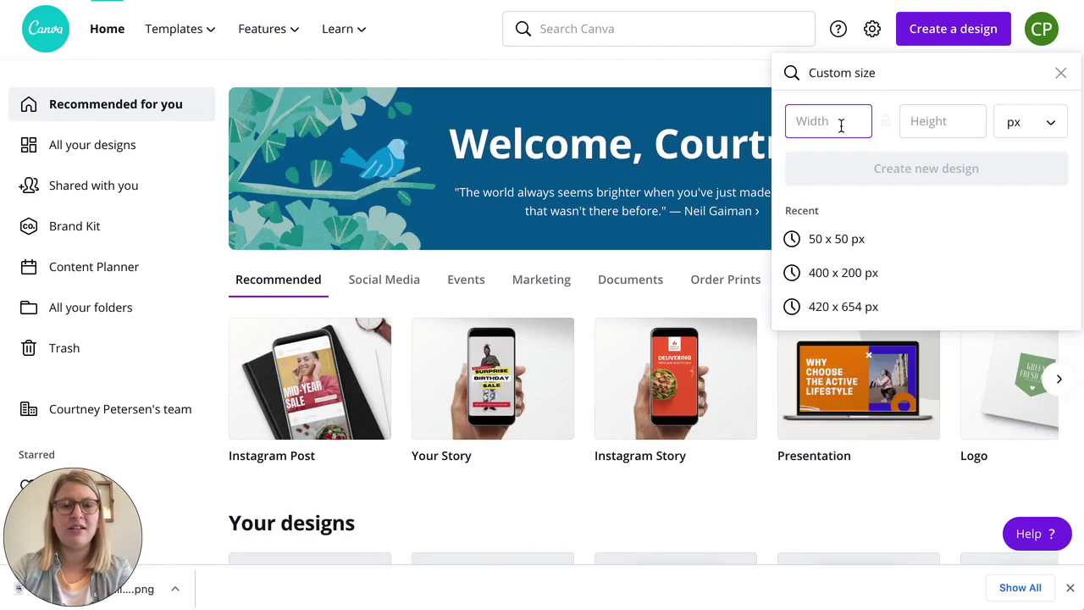
pyautogui.write('800')
pyautogui.press('Tab')
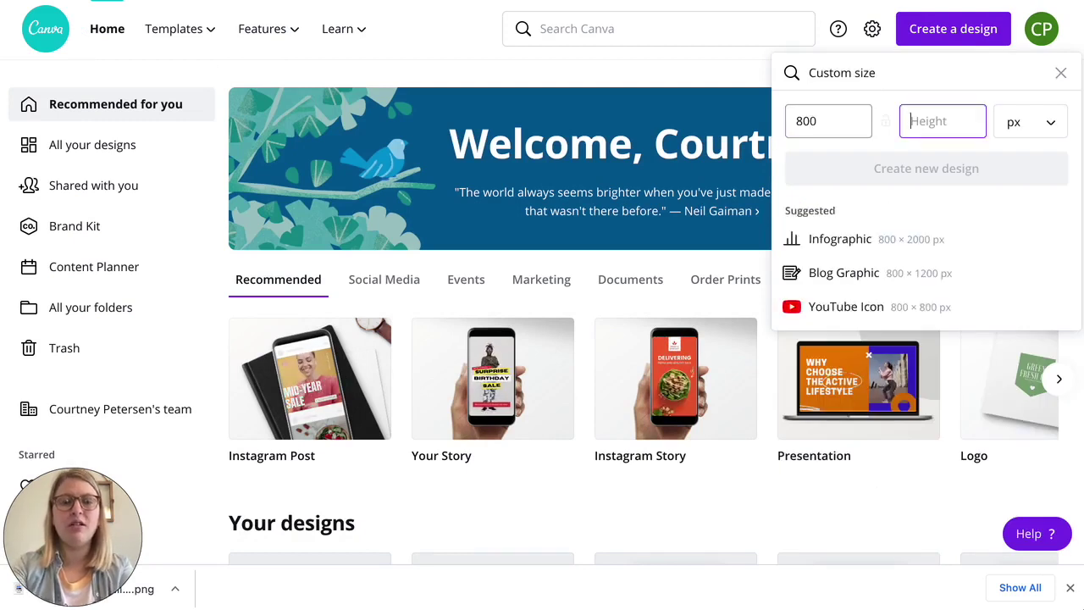
pyautogui.write('400')
pyautogui.click(920, 169)
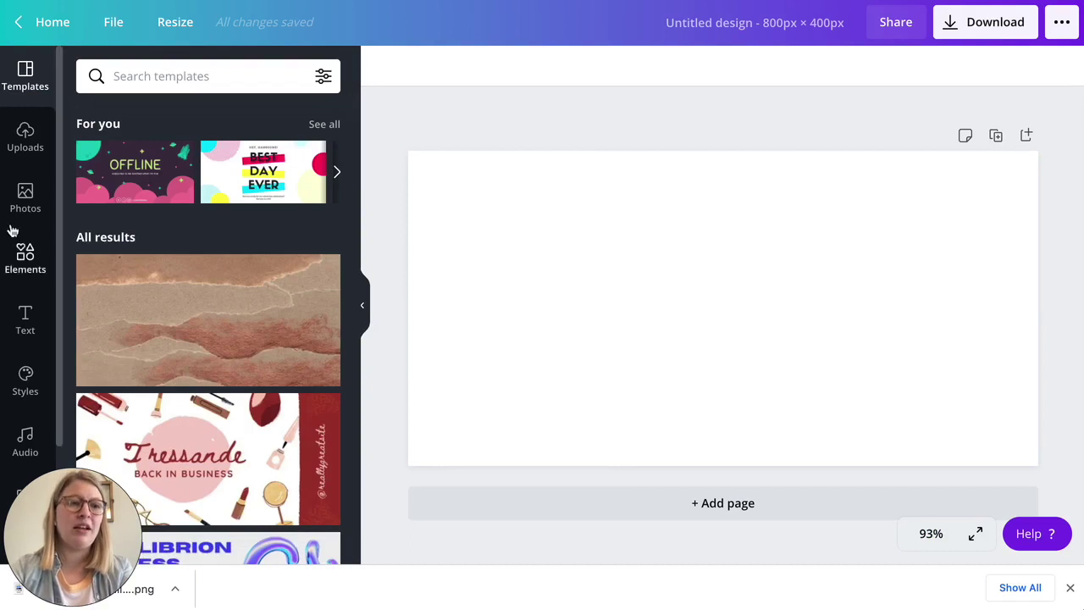
# - Add the arch landscape image from Elements and move it to the page's left side
pyautogui.click(26, 261)
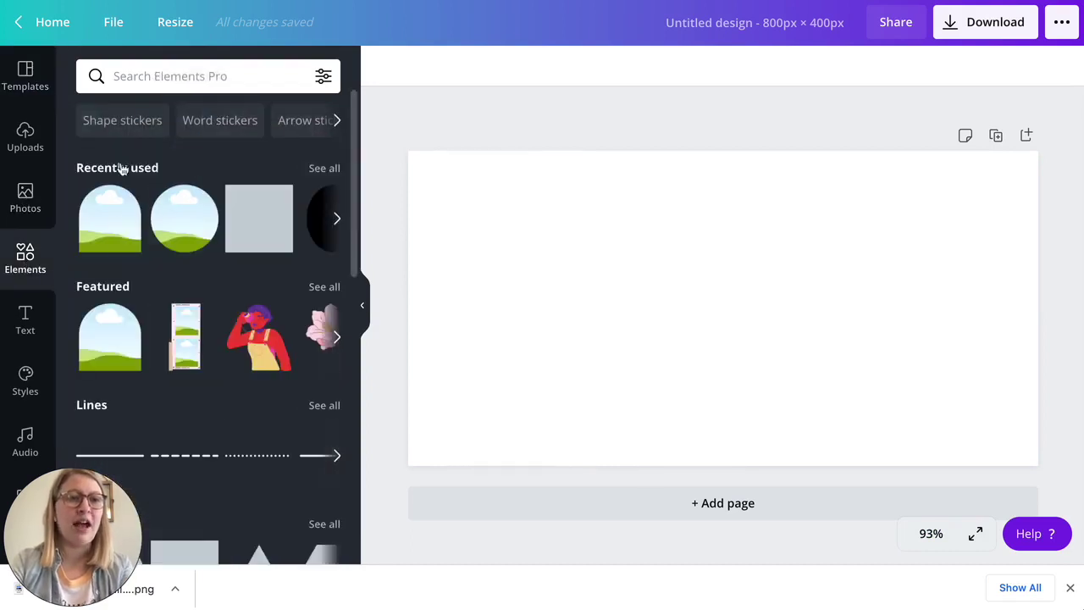
pyautogui.click(97, 222)
pyautogui.moveTo(753, 314); pyautogui.dragTo(566, 297)
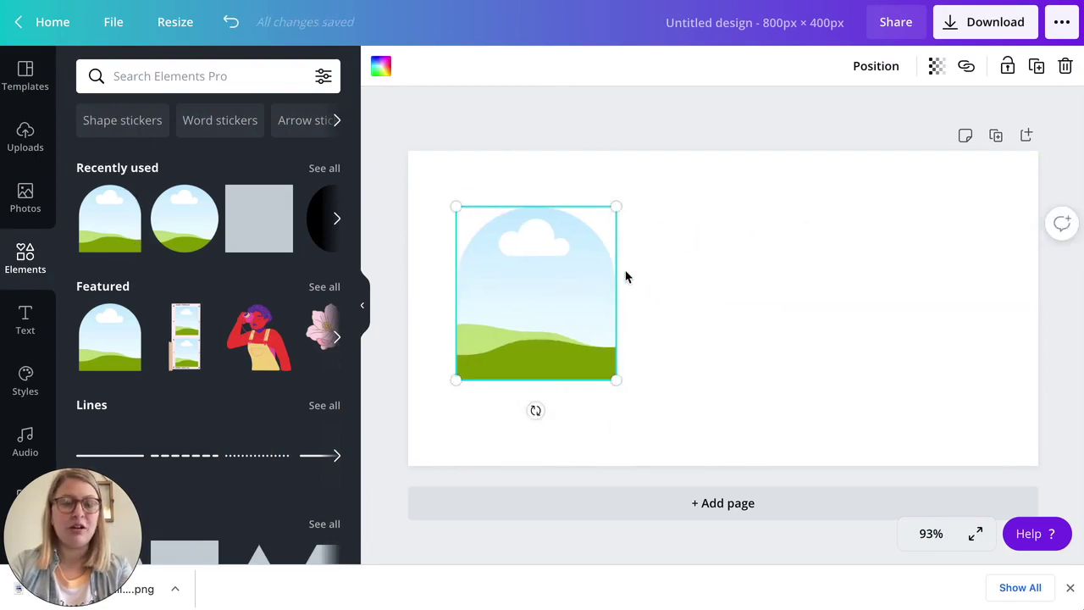
# - Turn a square into a thin brown bar spanning from the image's left edge to the page's right edge
pyautogui.click(256, 234)
pyautogui.moveTo(810, 307); pyautogui.dragTo(1006, 307)
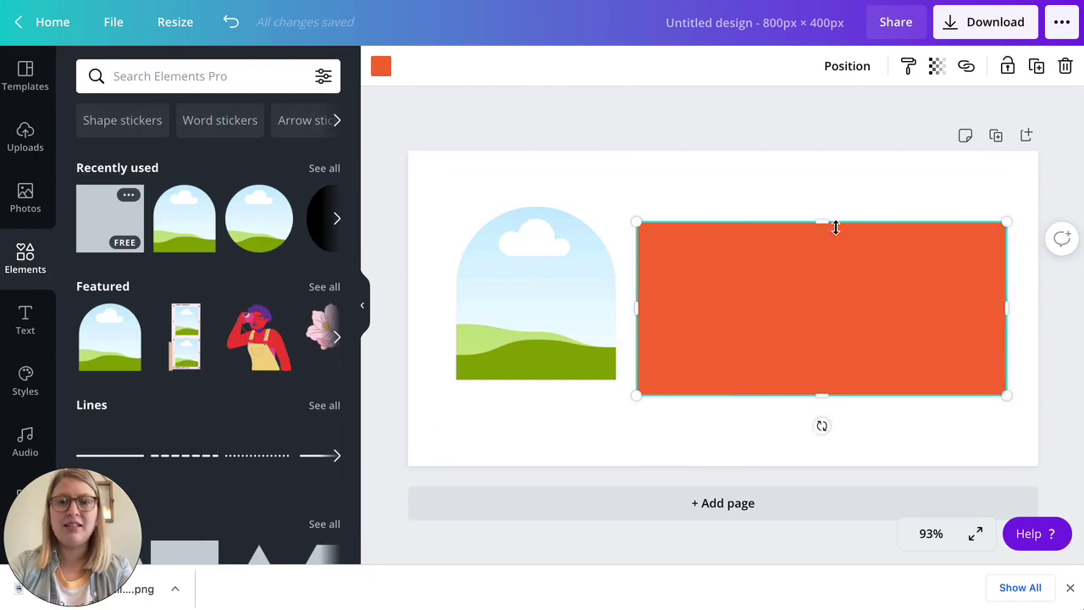
pyautogui.moveTo(822, 221); pyautogui.dragTo(822, 348)
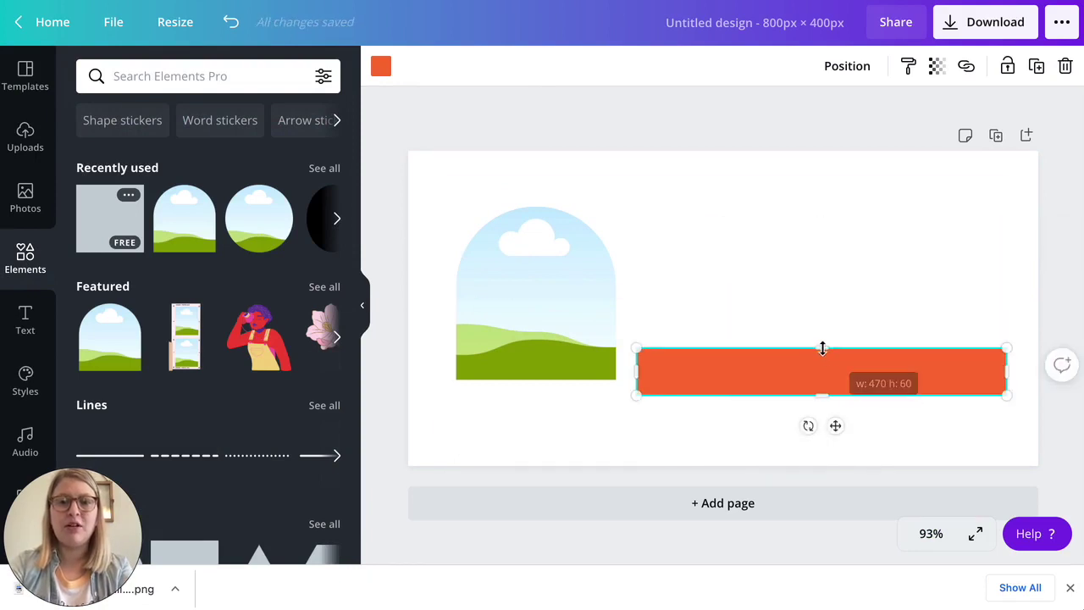
pyautogui.moveTo(760, 367); pyautogui.dragTo(629, 373)
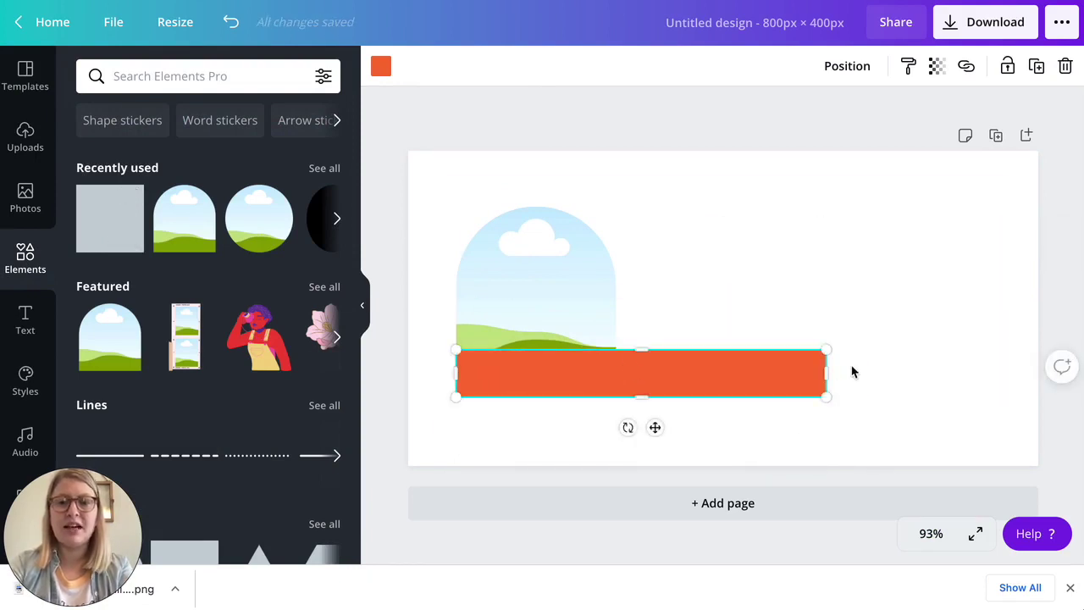
pyautogui.moveTo(830, 374); pyautogui.dragTo(1038, 369)
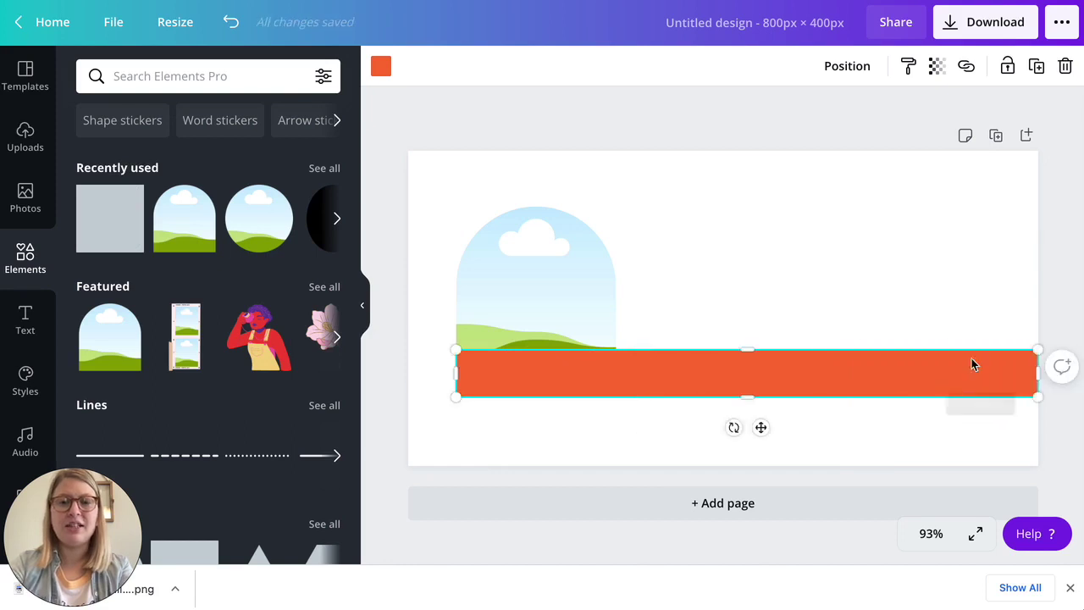
pyautogui.click(380, 66)
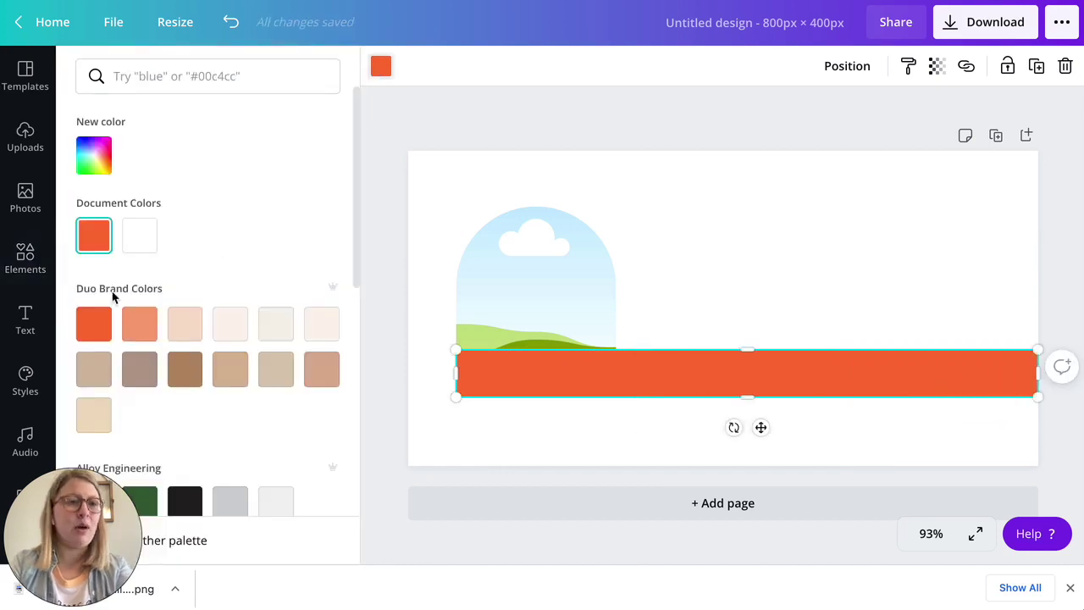
pyautogui.click(148, 330)
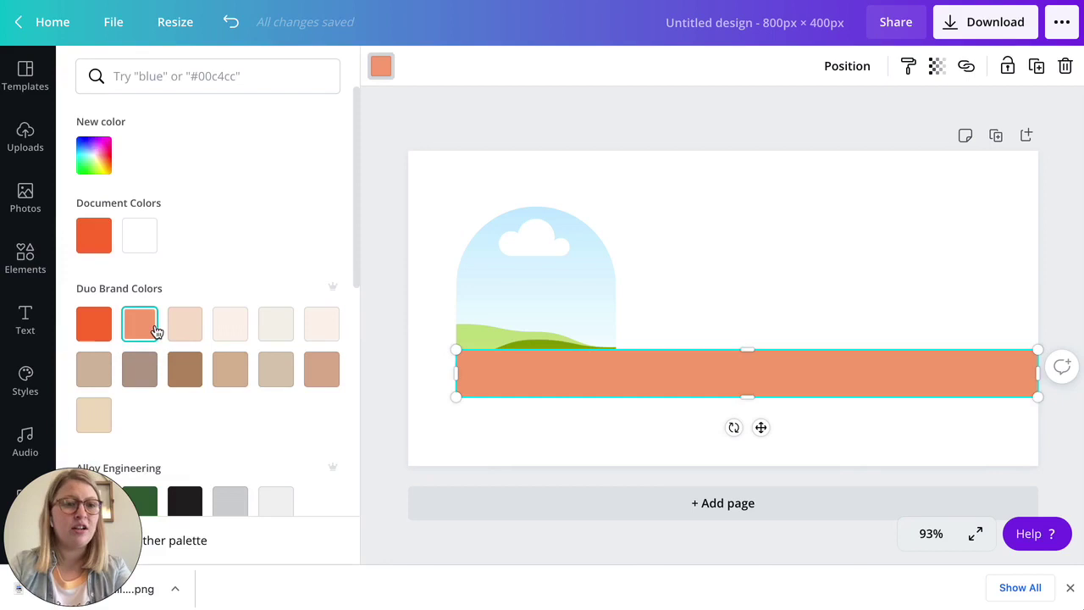
pyautogui.click(185, 369)
pyautogui.click(606, 323)
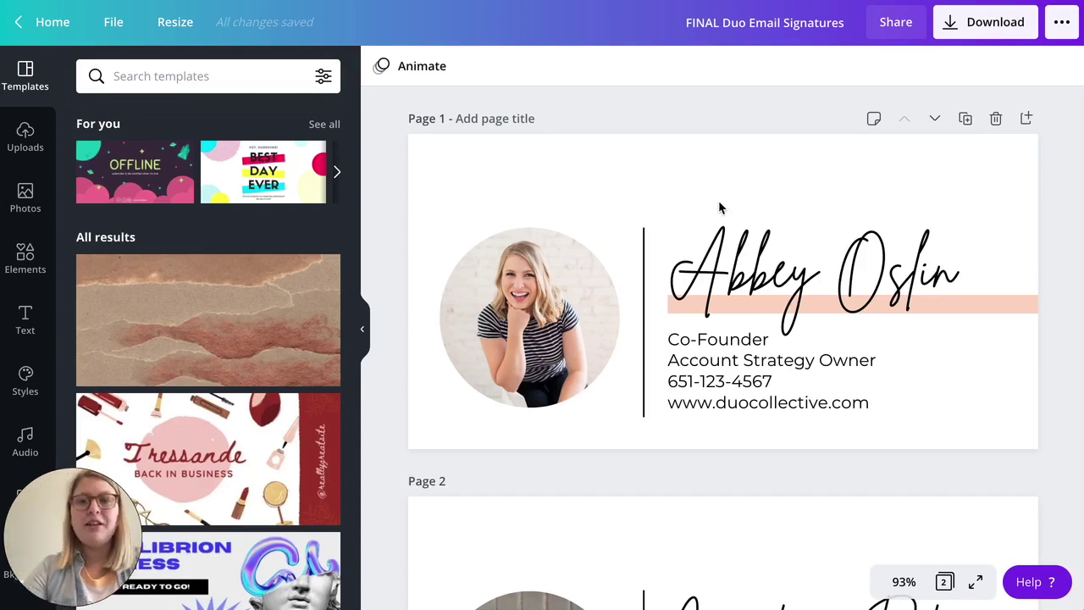
# - In FINAL Duo Email Signatures, inspect the Brittany script name font and the round profile photo
pyautogui.click(794, 278)
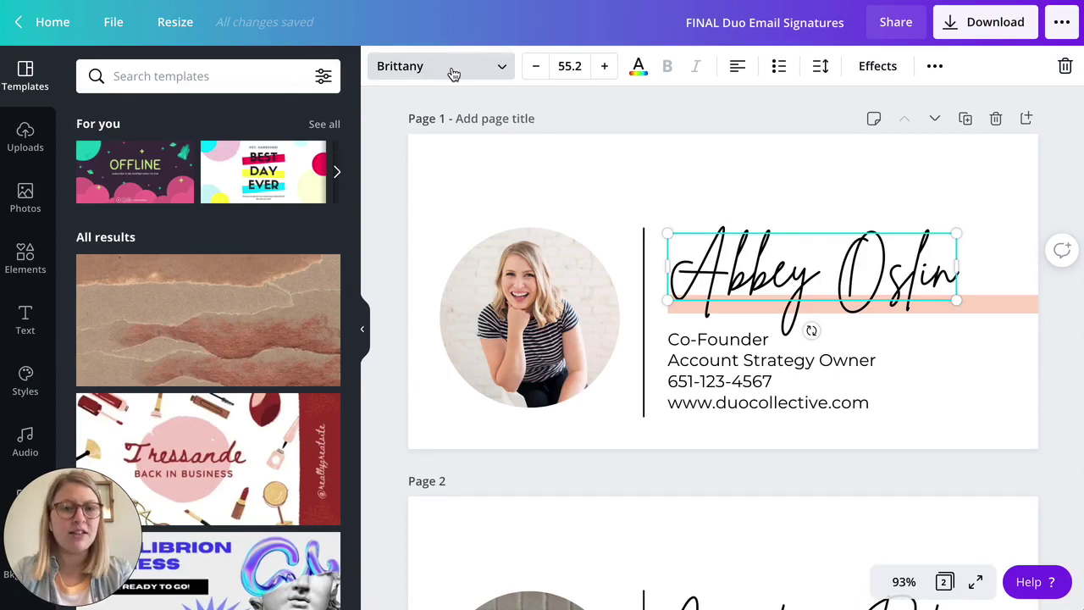
pyautogui.click(556, 369)
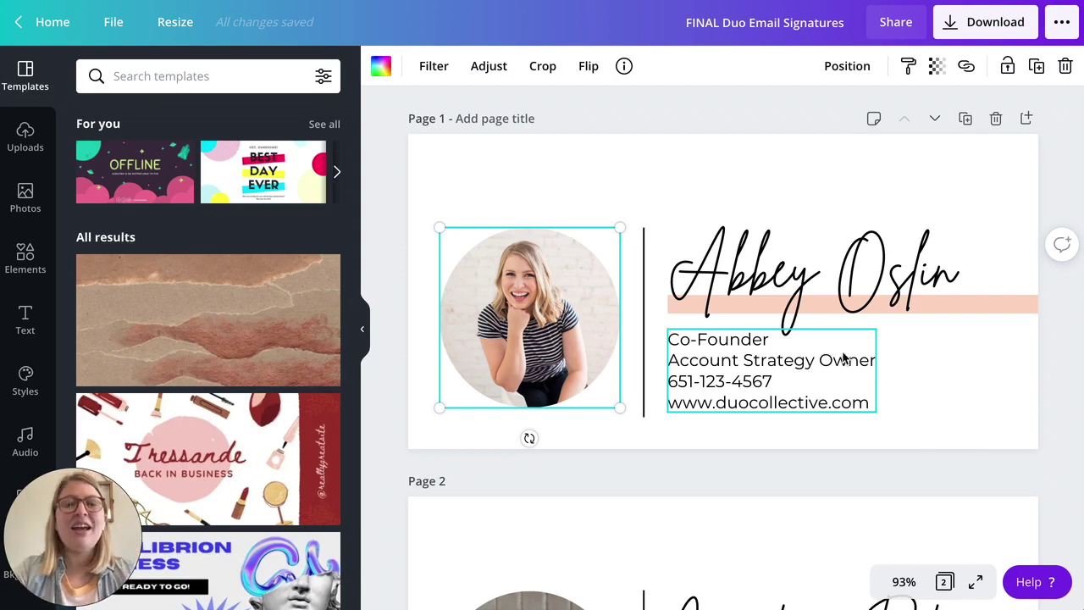
pyautogui.scroll(-1, 843, 359)
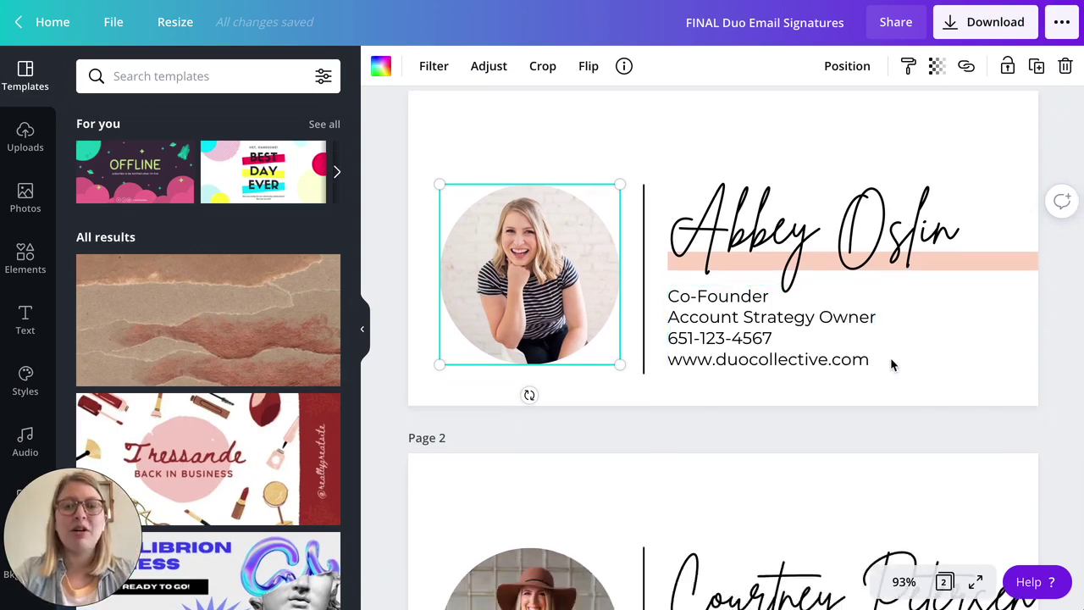
pyautogui.scroll(-1, 892, 359)
pyautogui.scroll(-1, 891, 364)
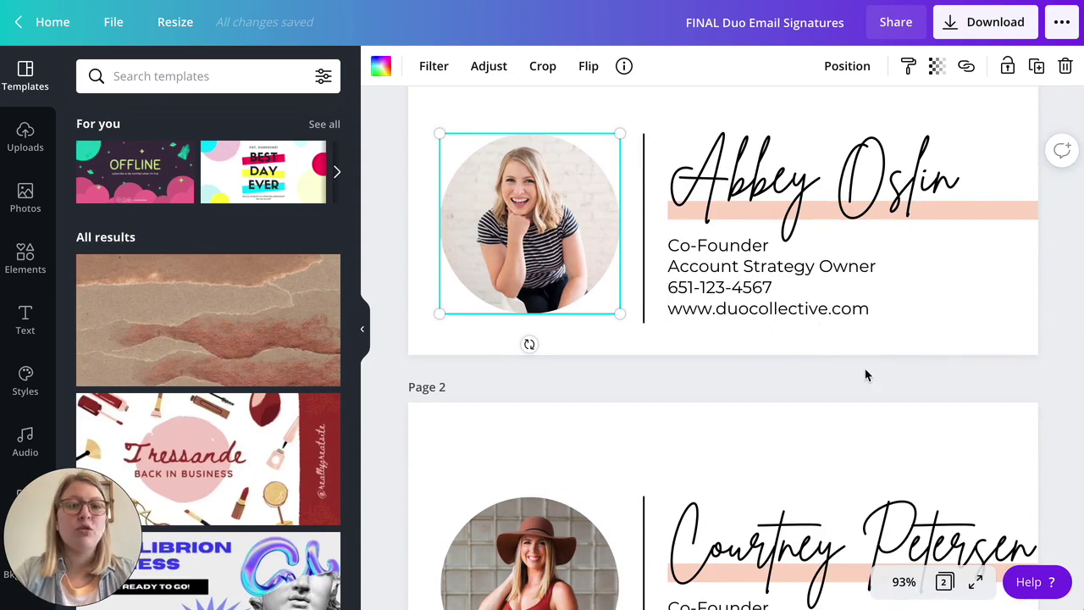
pyautogui.moveTo(473, 381)
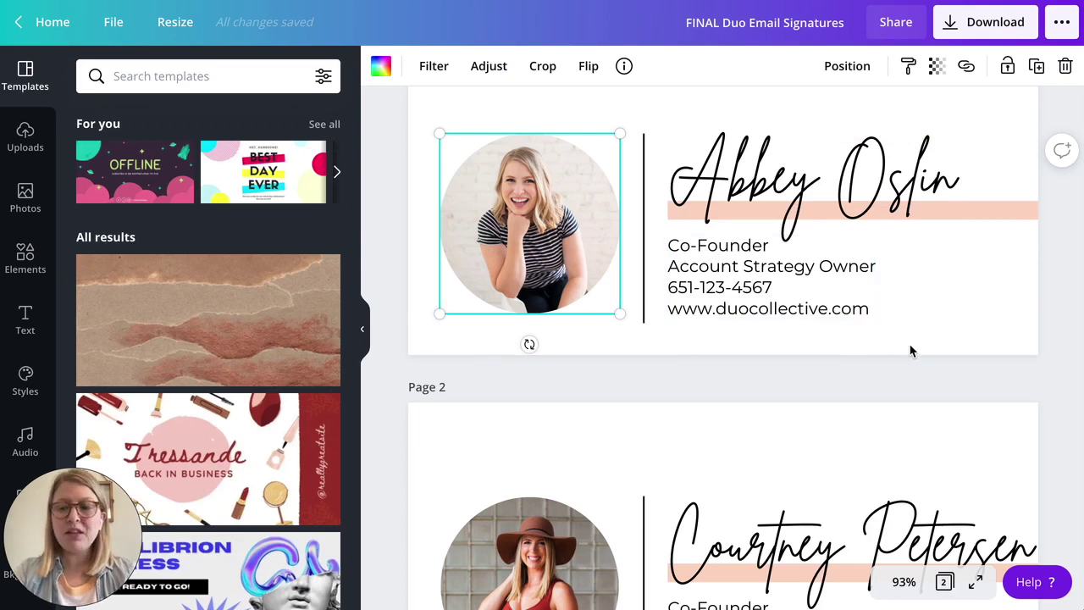
pyautogui.scroll(2, 911, 350)
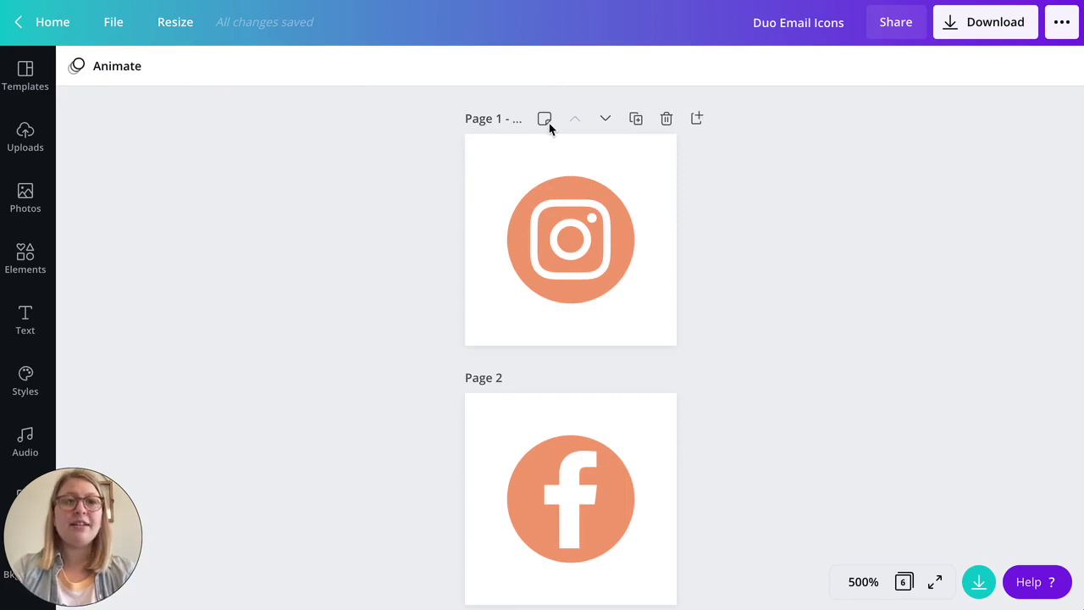
# - Check the 50×50 px design size and resize the Instagram icon to about 30 × 30
pyautogui.click(183, 26)
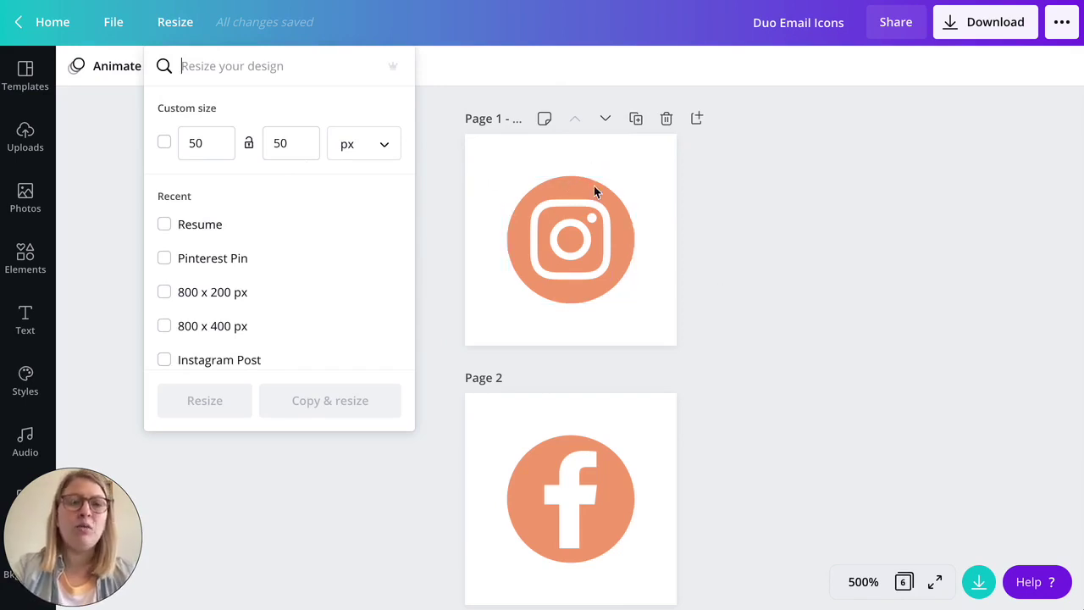
pyautogui.click(806, 235)
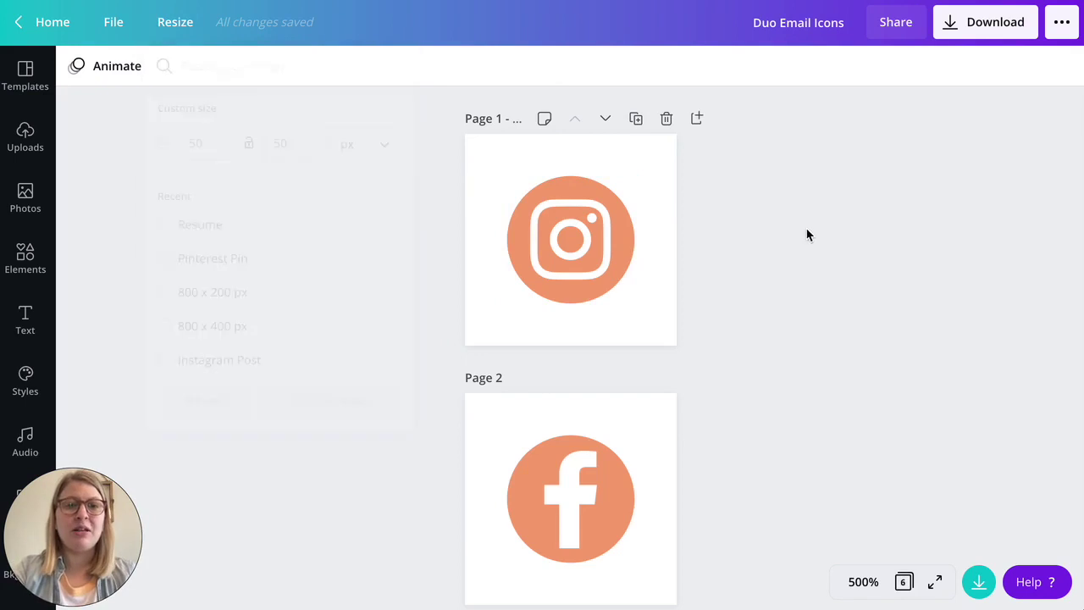
pyautogui.click(558, 188)
pyautogui.moveTo(637, 175)
pyautogui.mouseDown()
pyautogui.moveTo(652, 160)
pyautogui.moveTo(636, 173)
pyautogui.mouseUp()
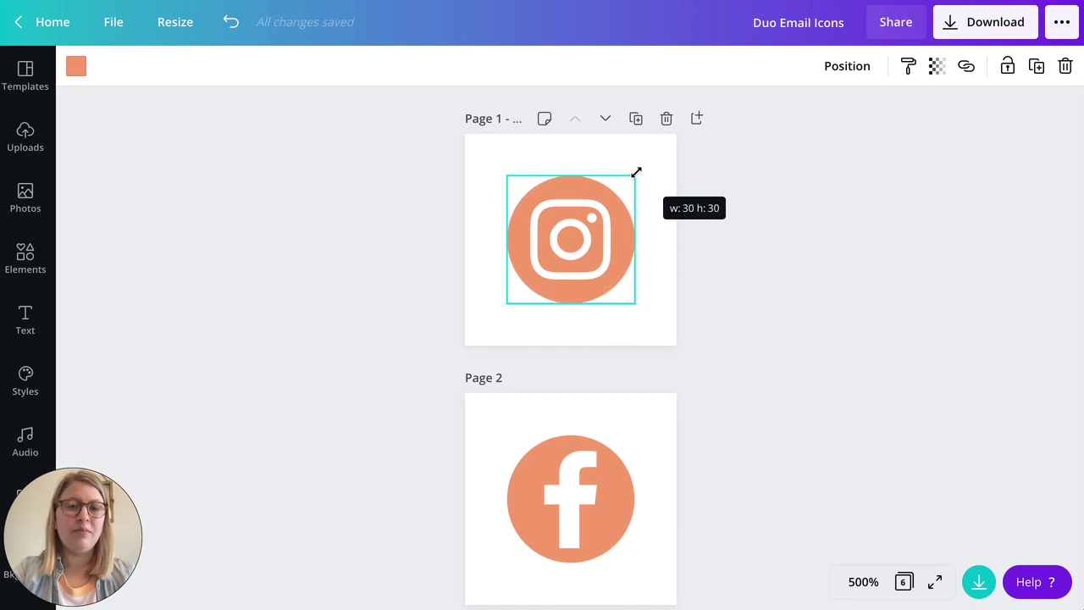
pyautogui.moveTo(636, 173); pyautogui.dragTo(636, 173)
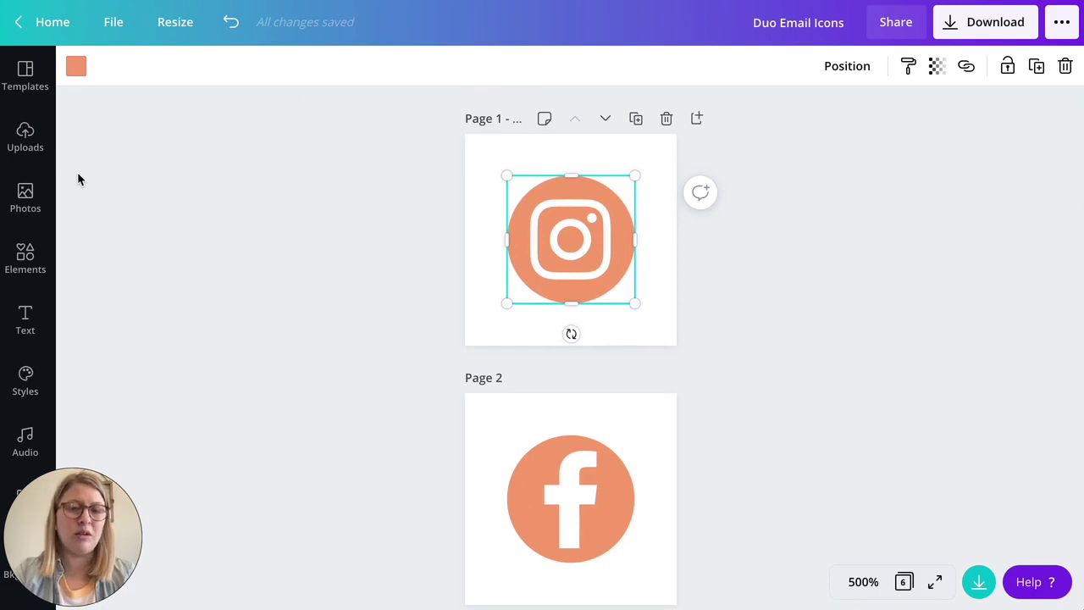
# - Search the Elements library for 'facebook icon'
pyautogui.click(25, 259)
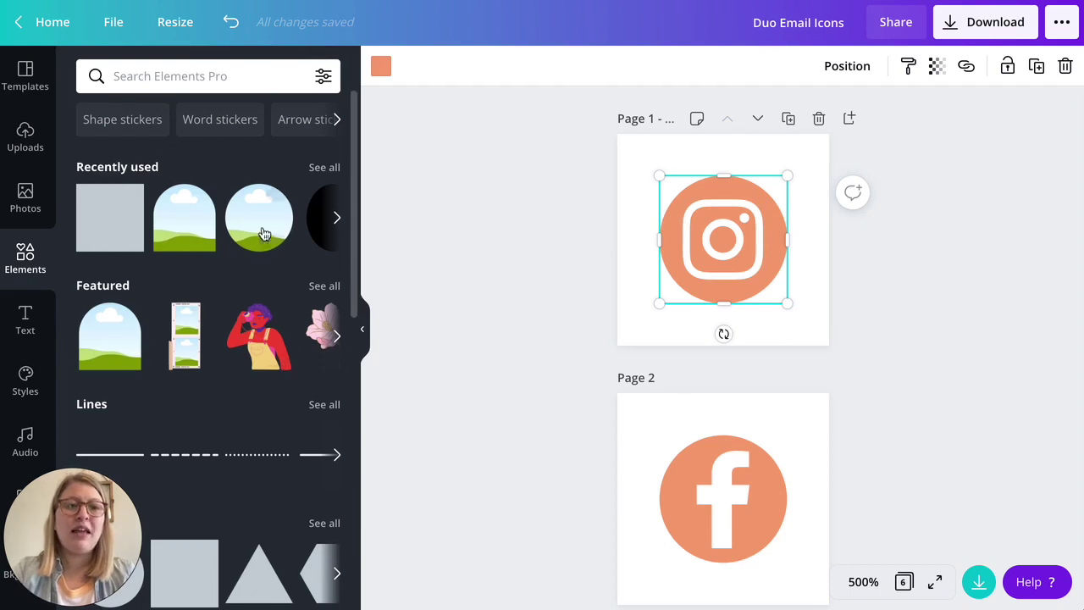
pyautogui.hscroll(3, 261, 224)
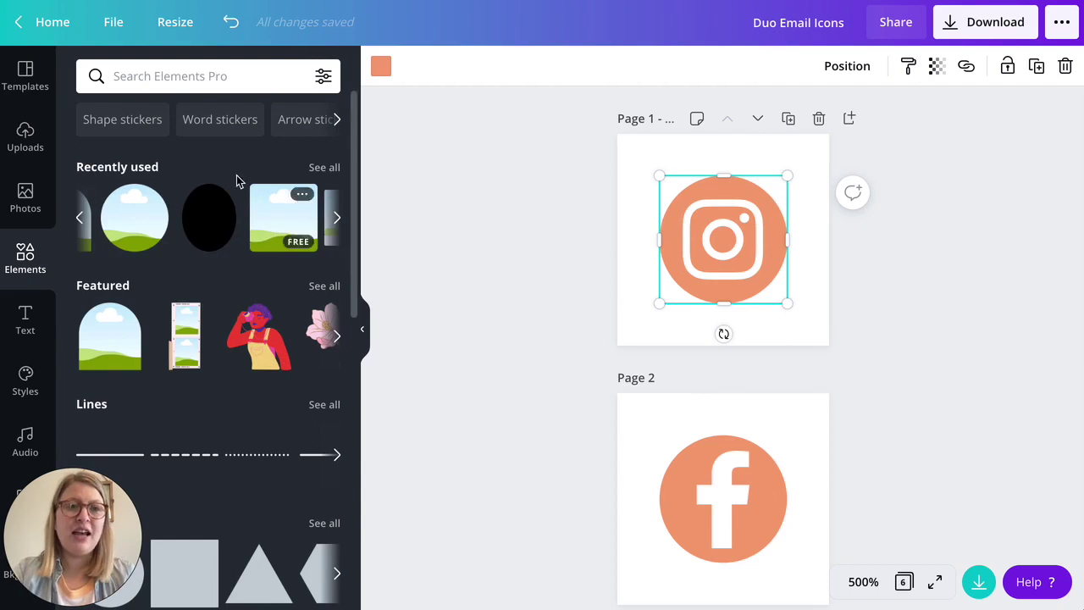
pyautogui.click(165, 77)
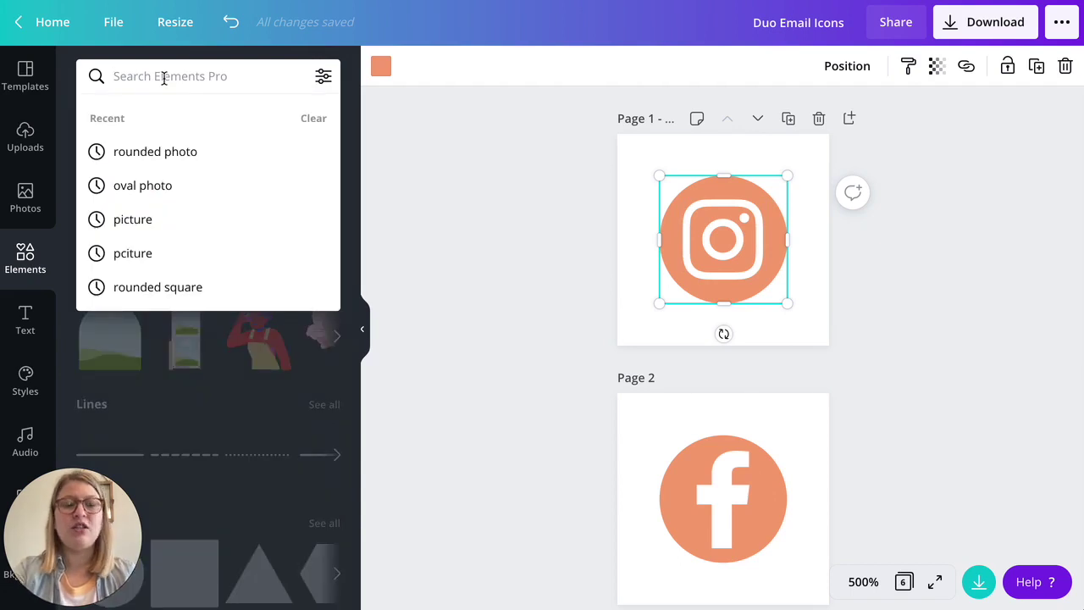
pyautogui.write('facebook icon')
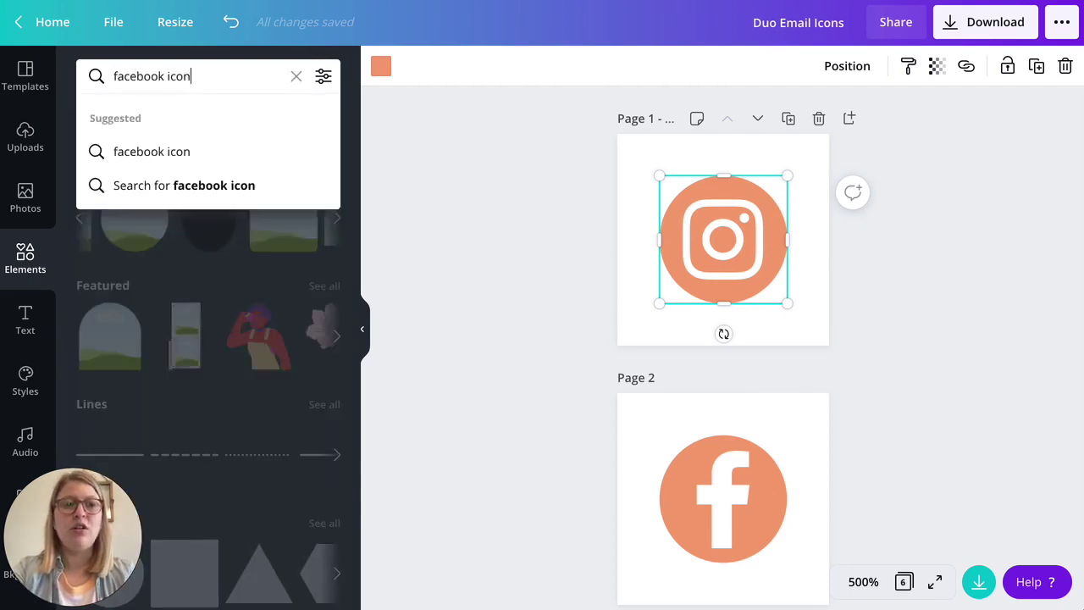
pyautogui.press('Return')
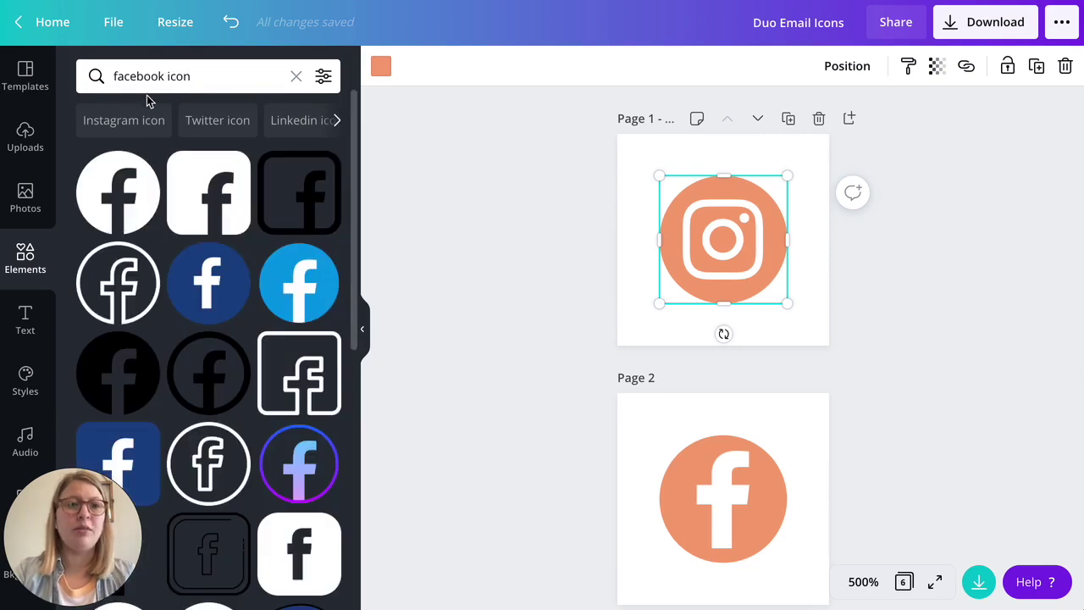
# - Add a plain Facebook icon, centre it on page 1's orange circle, and make it white
pyautogui.click(108, 213)
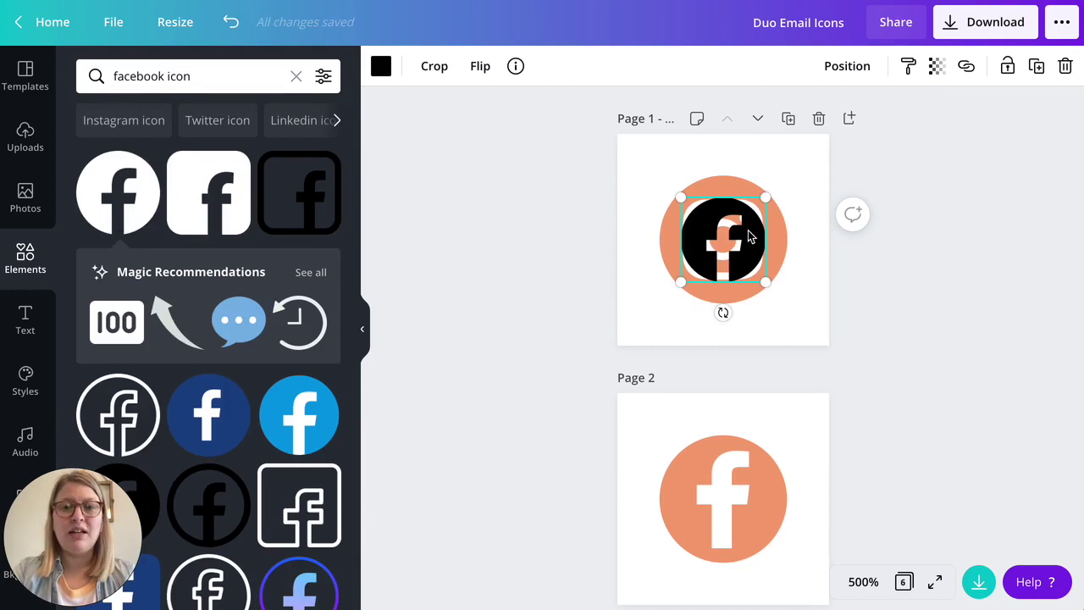
pyautogui.moveTo(751, 240); pyautogui.dragTo(722, 231)
pyautogui.click(689, 235)
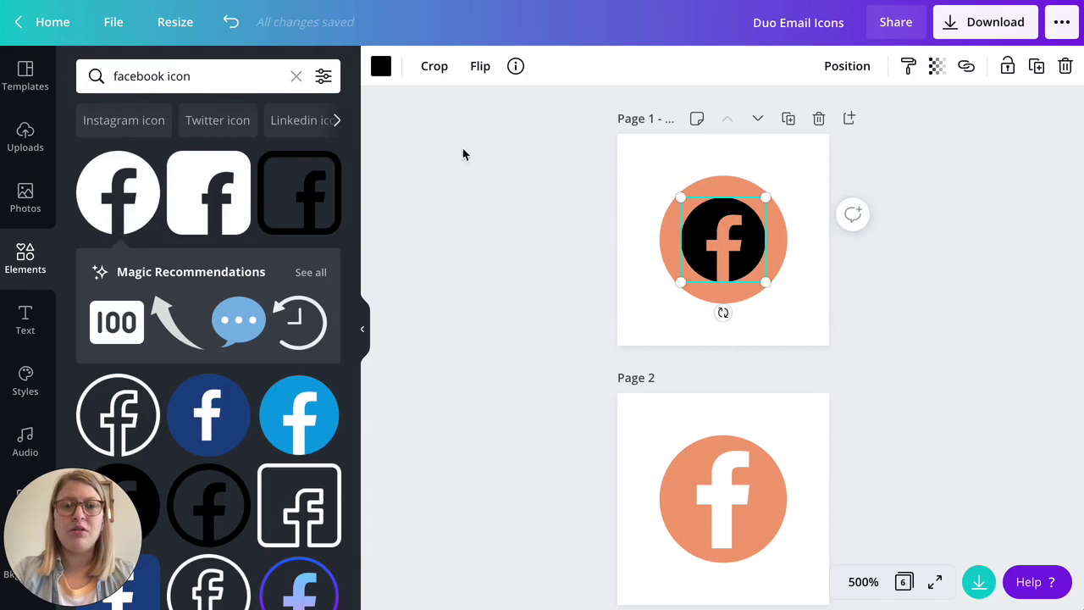
pyautogui.click(386, 71)
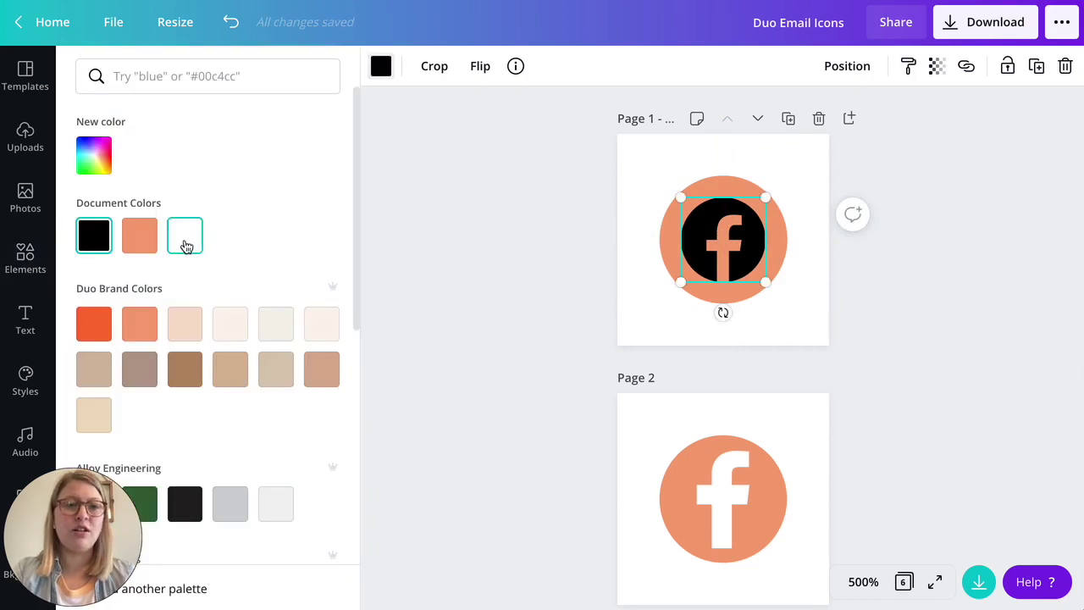
pyautogui.click(187, 246)
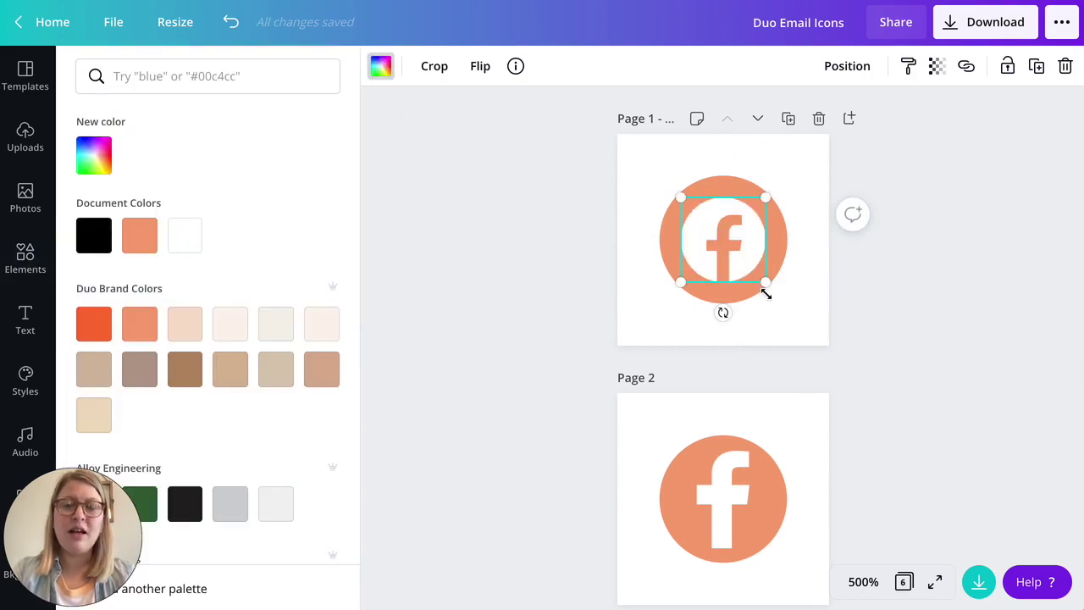
# - Make the outer circle light peach and the Facebook icon's circle orange
pyautogui.click(774, 261)
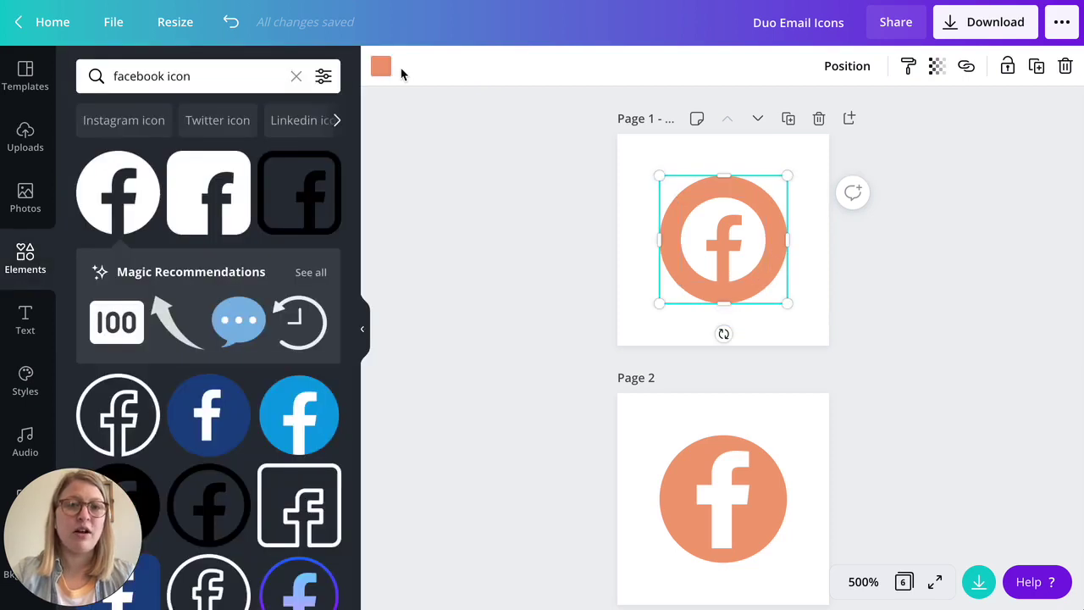
pyautogui.click(380, 68)
pyautogui.click(188, 328)
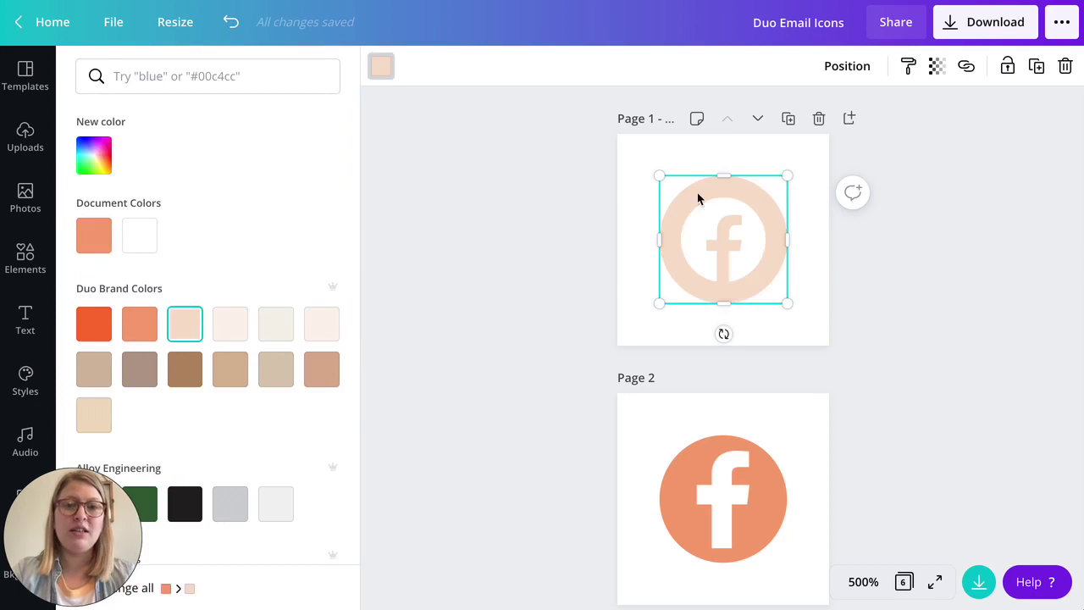
pyautogui.click(724, 226)
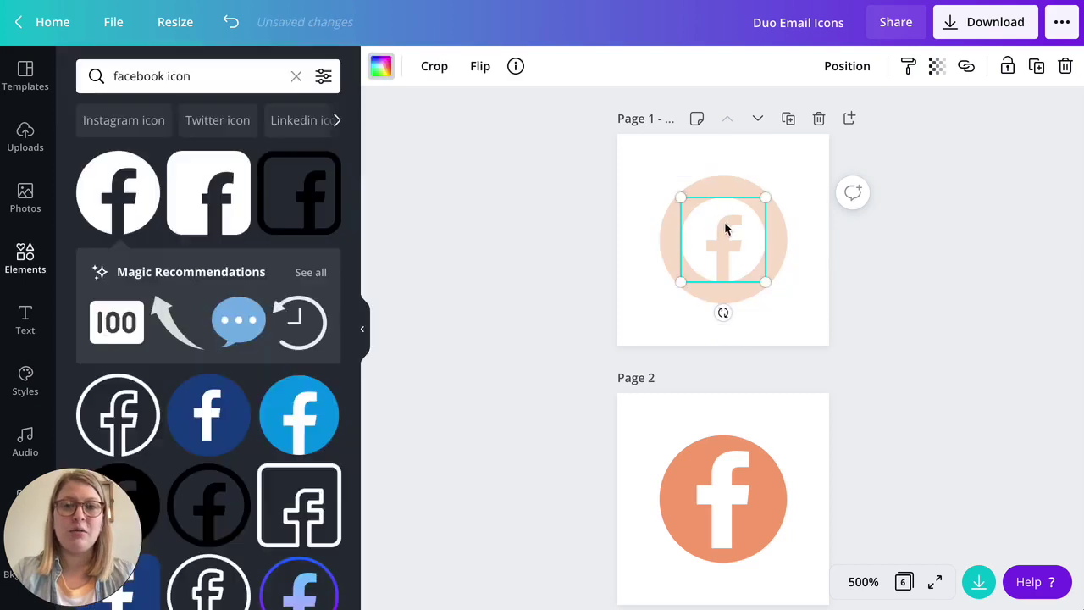
pyautogui.click(381, 66)
pyautogui.click(95, 237)
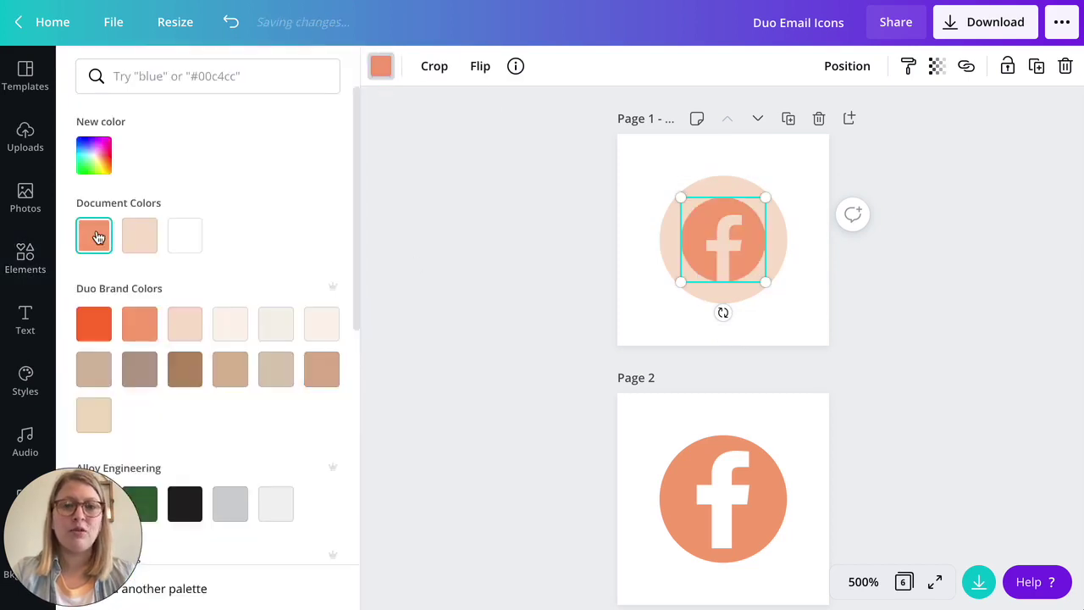
pyautogui.click(800, 260)
pyautogui.click(815, 218)
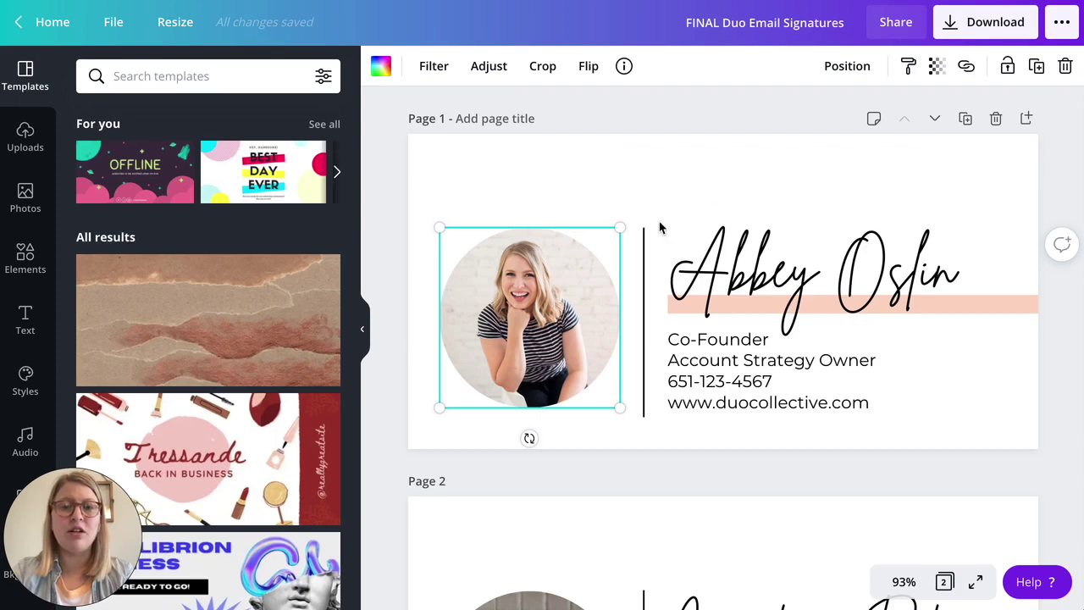
# - Open Canva's Download options to export all six icon pages as PNG
pyautogui.click(1002, 29)
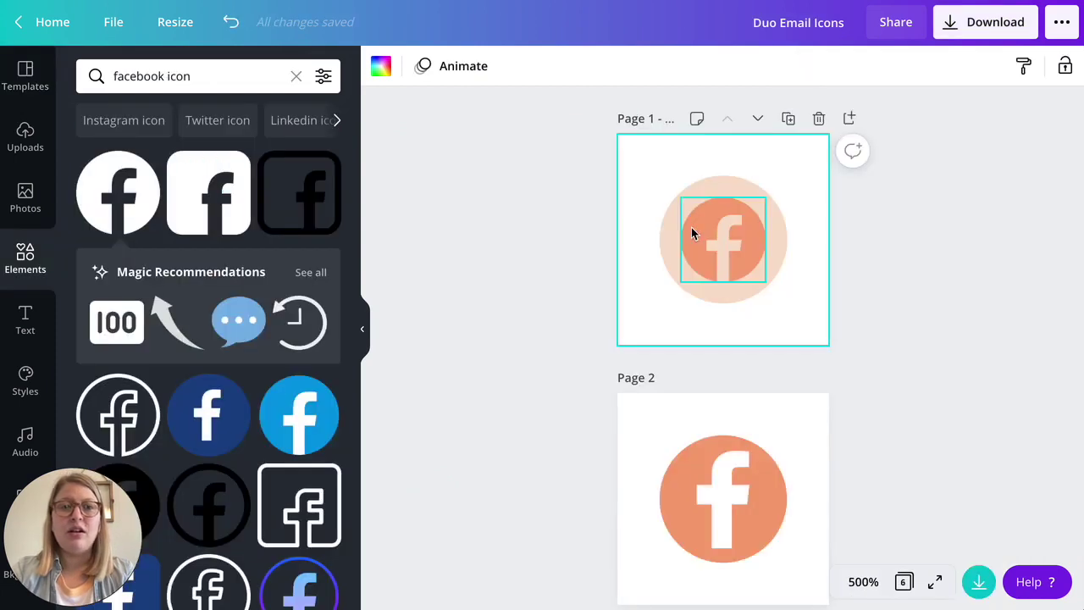
pyautogui.click(978, 25)
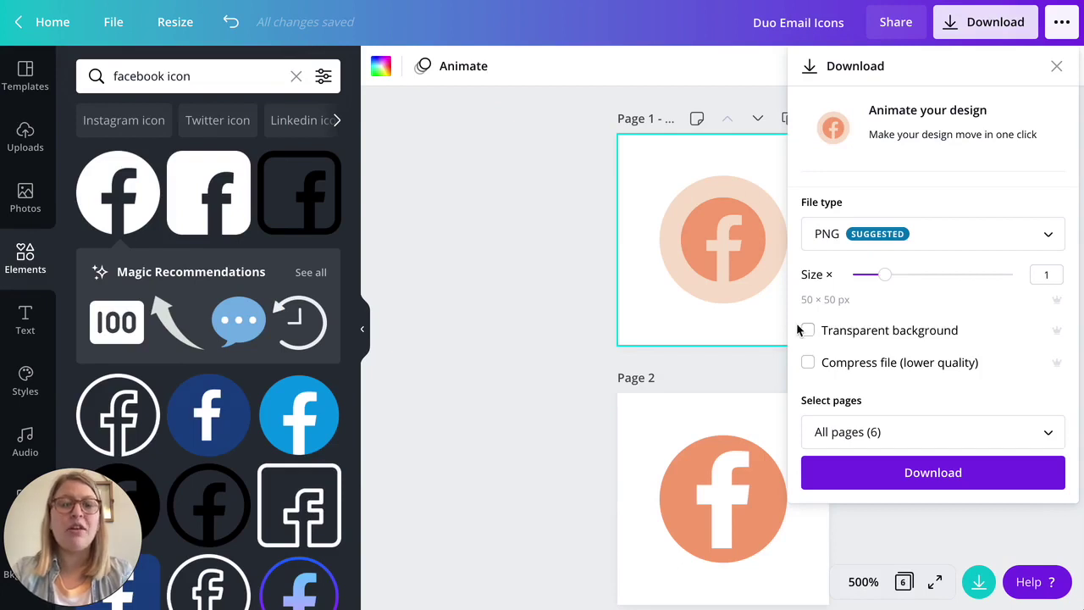
pyautogui.click(699, 328)
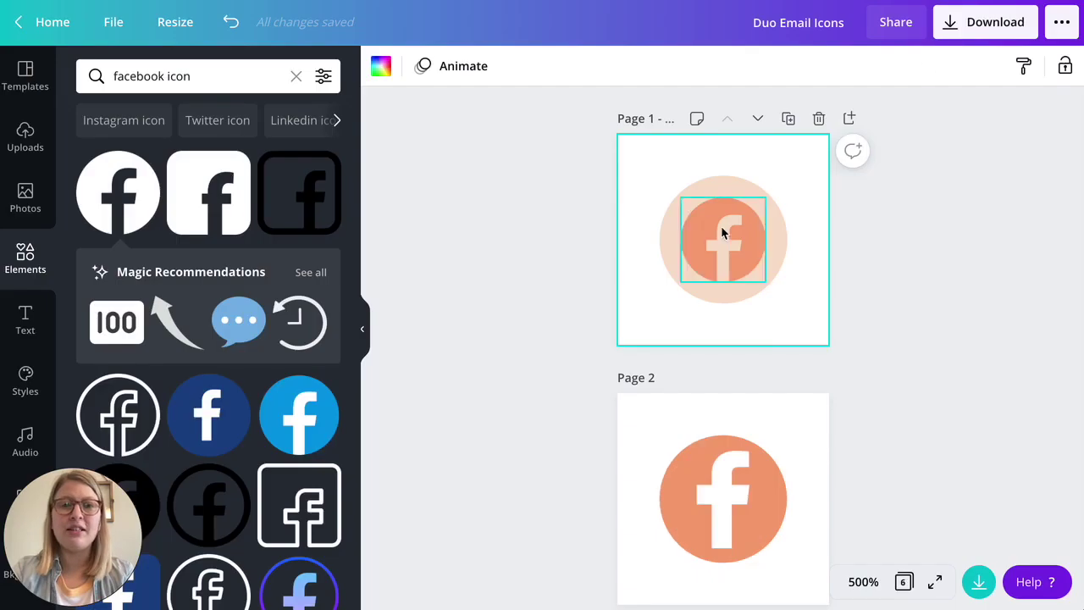
pyautogui.click(974, 24)
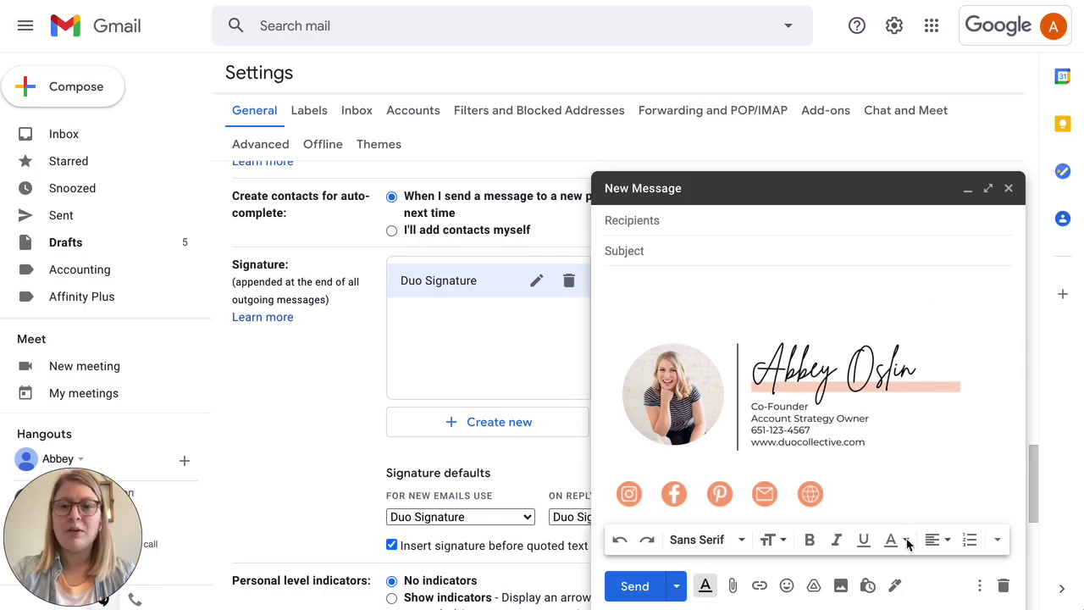
# - Discard the test message draft and scroll down to the Signature settings
pyautogui.click(1003, 587)
pyautogui.scroll(-2, 698, 317)
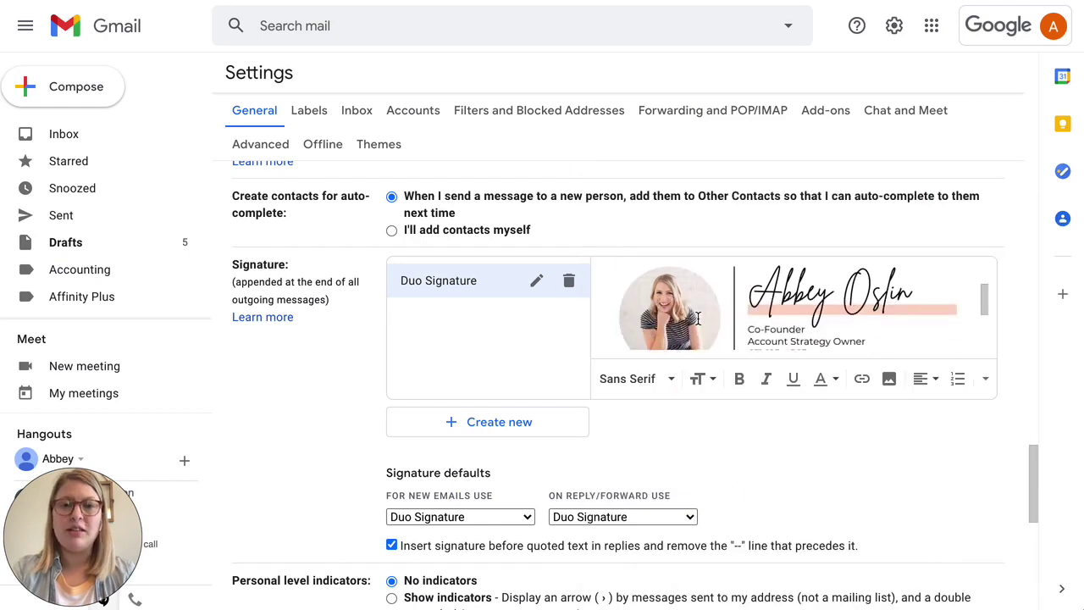
pyautogui.scroll(-3, 698, 318)
pyautogui.scroll(-2, 698, 317)
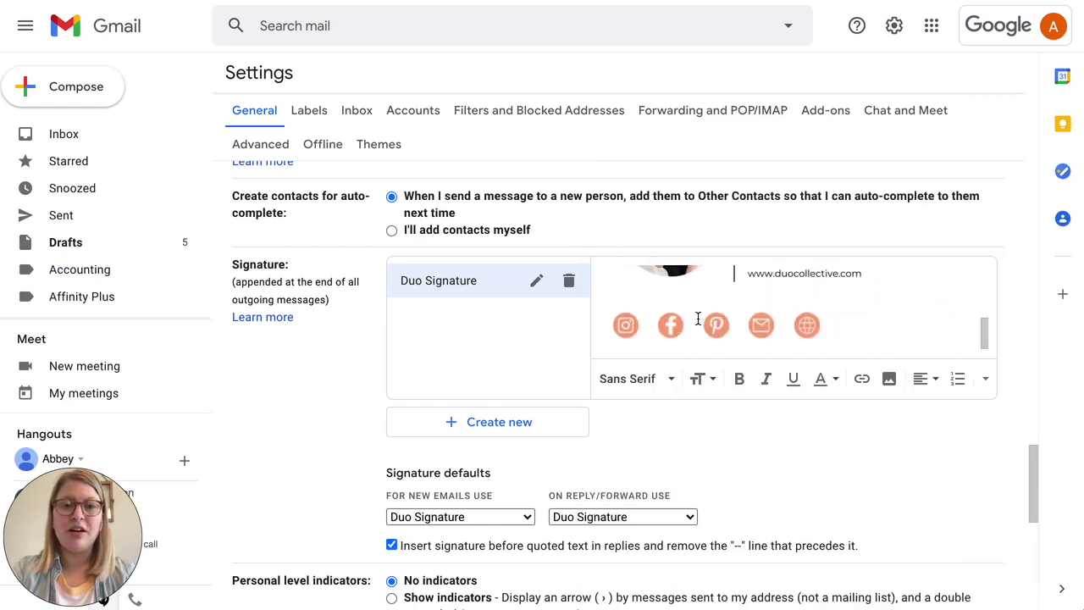
# - Create a new, empty signature named 'Test'
pyautogui.click(497, 429)
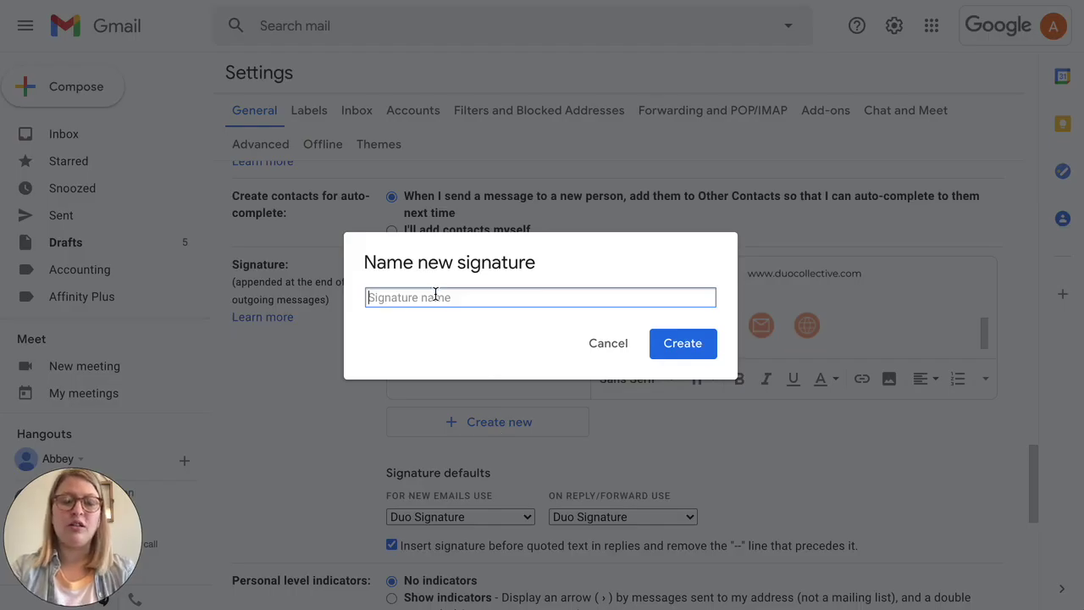
pyautogui.write('Test')
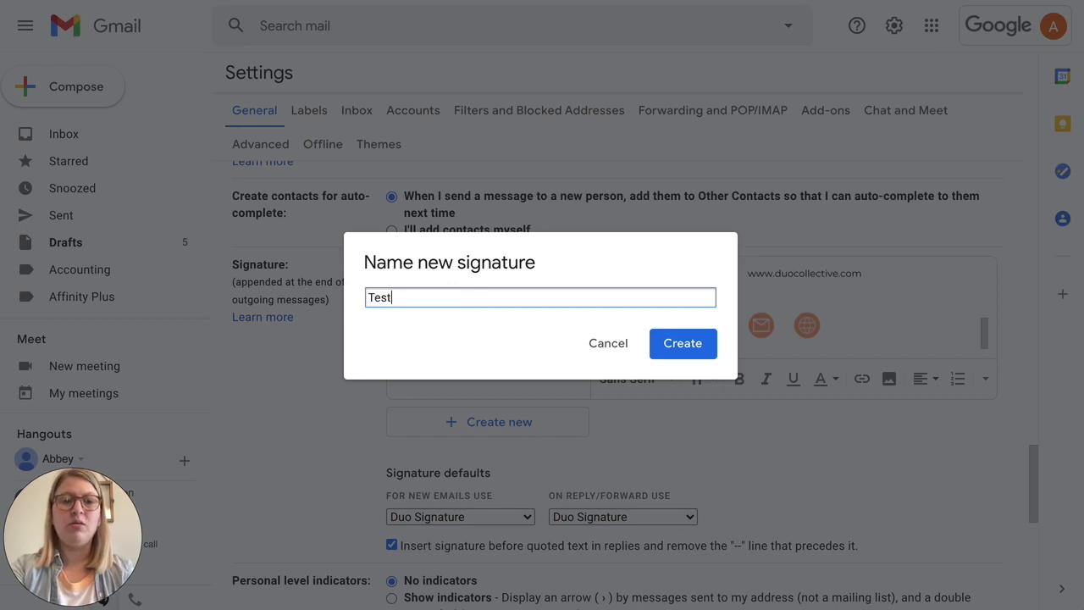
pyautogui.click(682, 343)
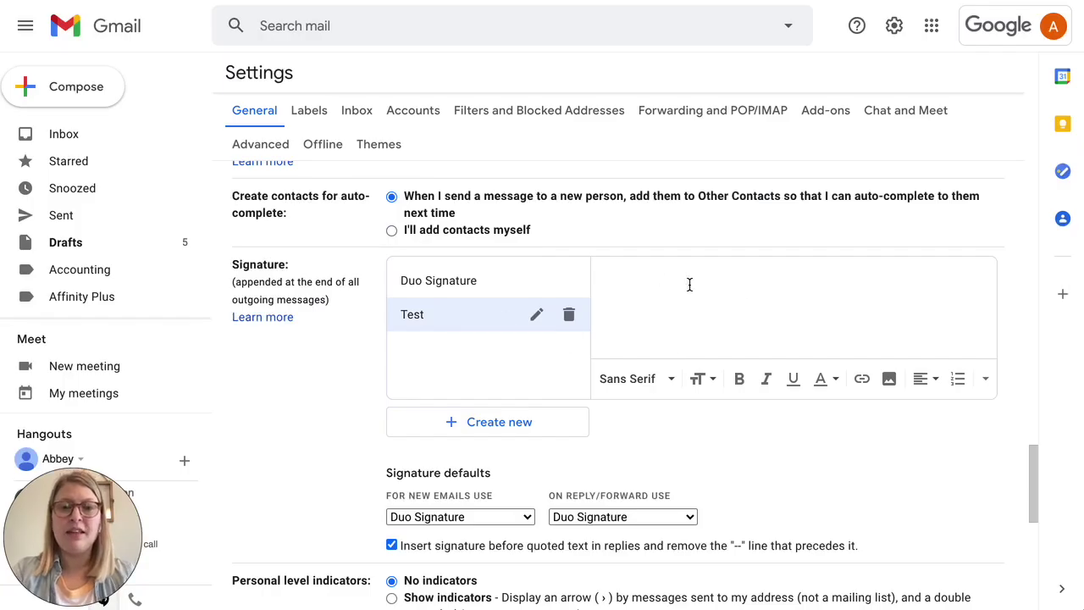
pyautogui.click(889, 379)
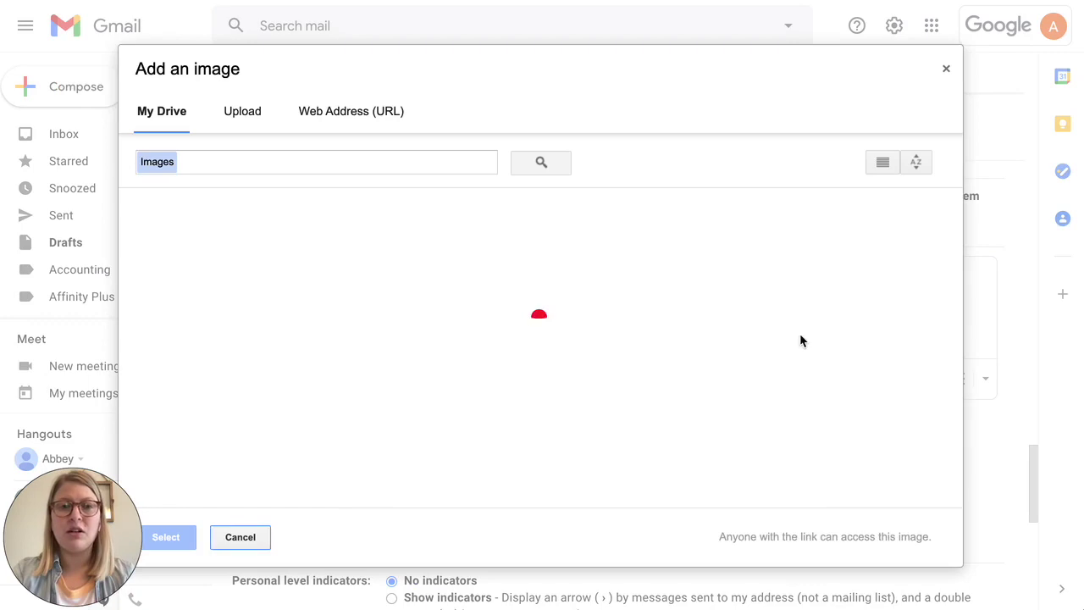
# - Upload the exported FINAL Duo Email Signatures PNG into the Test signature
pyautogui.click(241, 113)
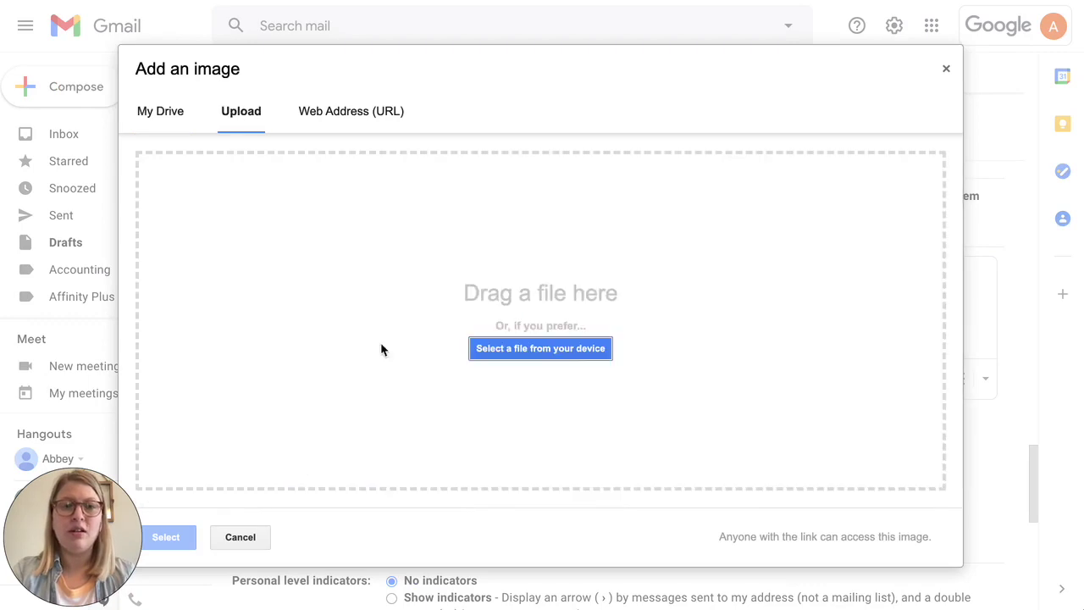
pyautogui.click(581, 347)
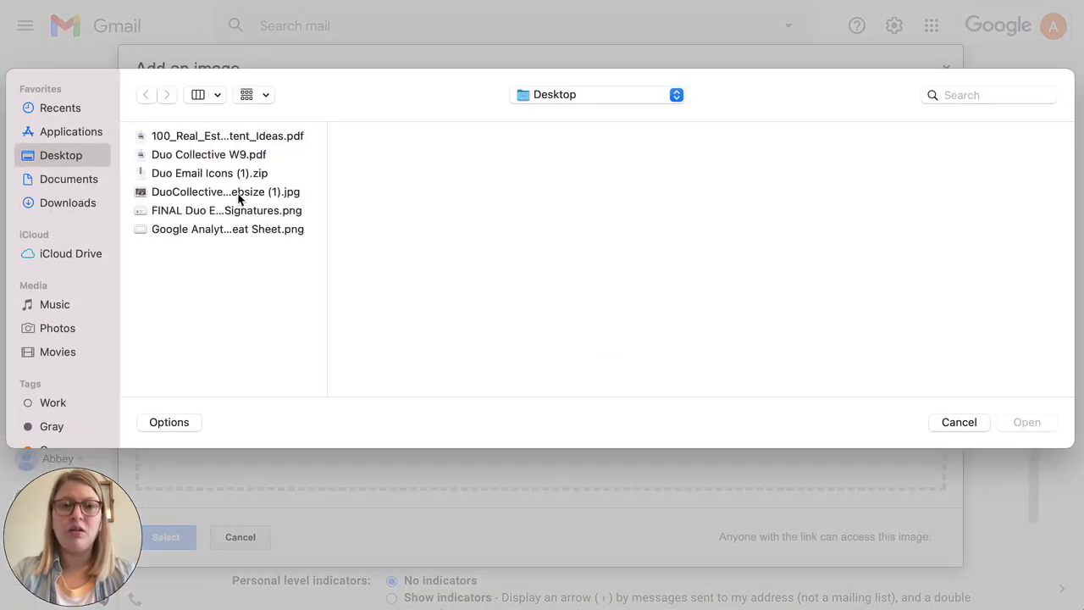
pyautogui.click(230, 213)
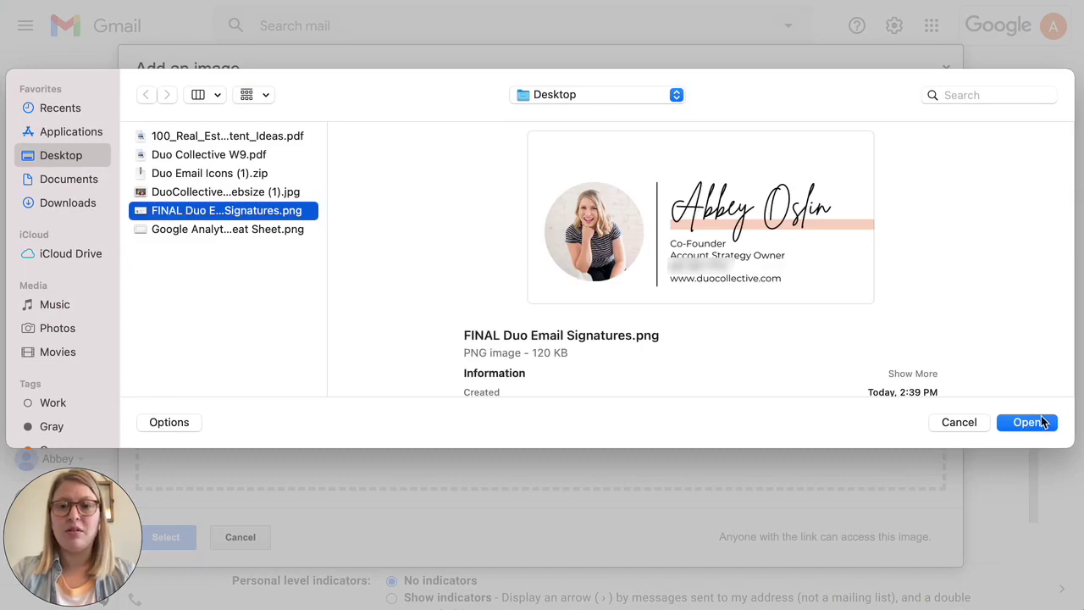
pyautogui.click(1027, 422)
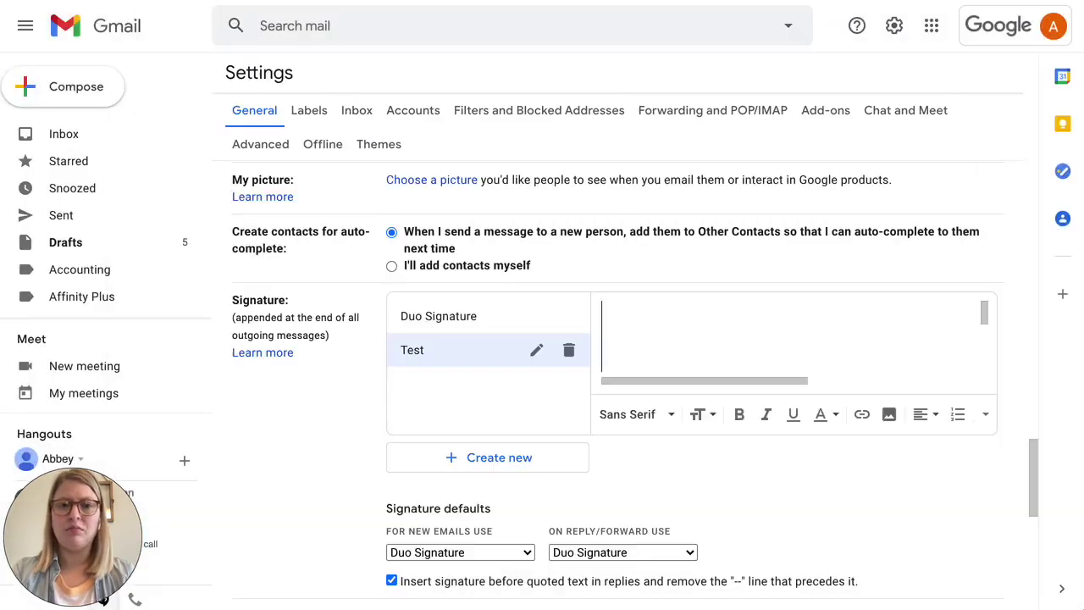
pyautogui.scroll(-1, 692, 249)
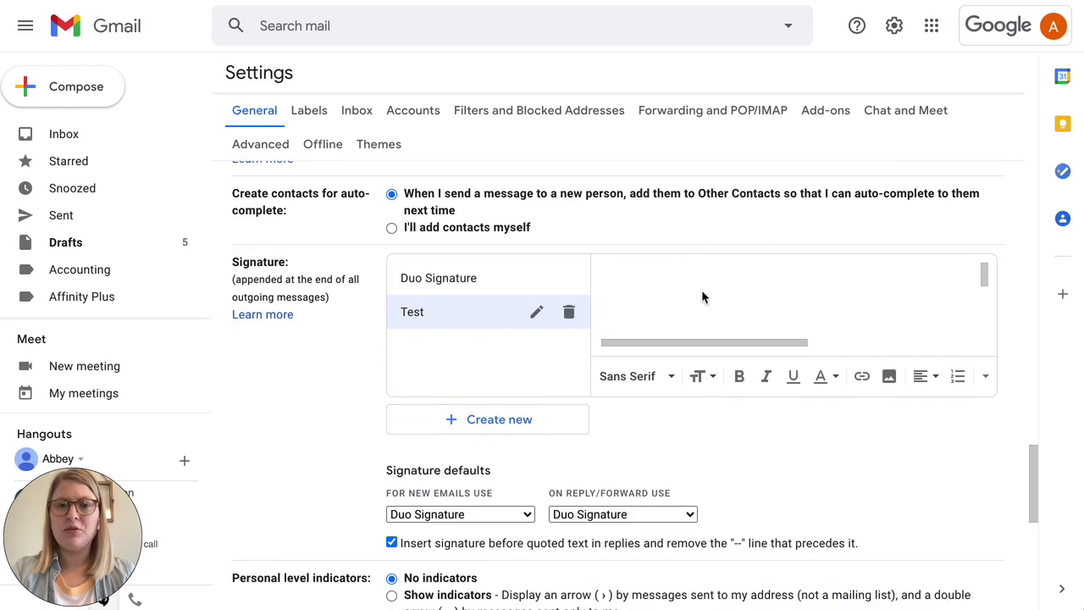
pyautogui.scroll(-5, 703, 296)
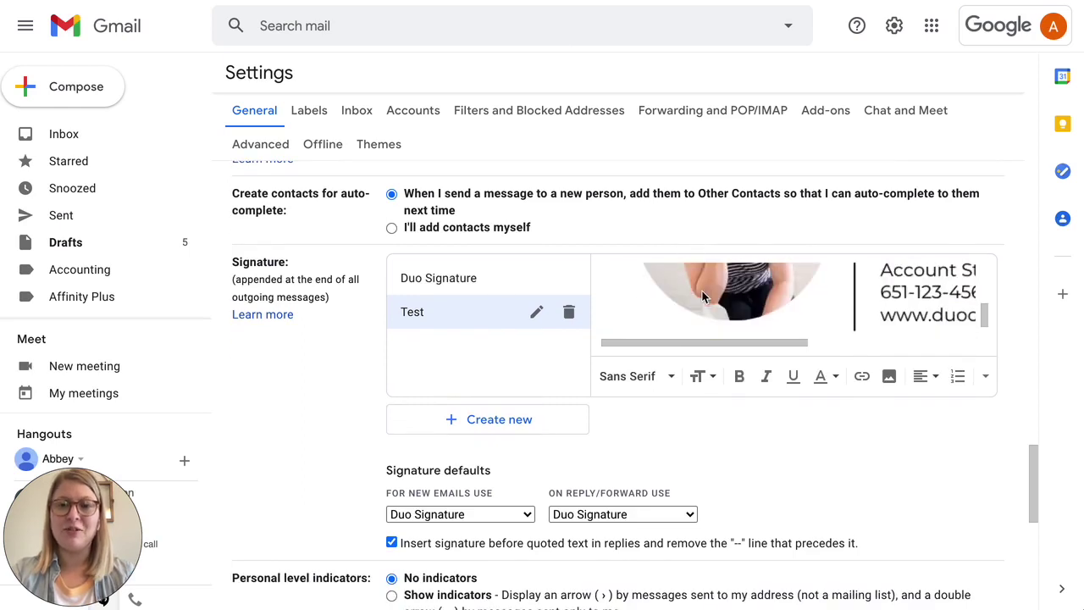
pyautogui.scroll(-1, 702, 289)
pyautogui.scroll(2, 709, 291)
pyautogui.scroll(-2, 726, 301)
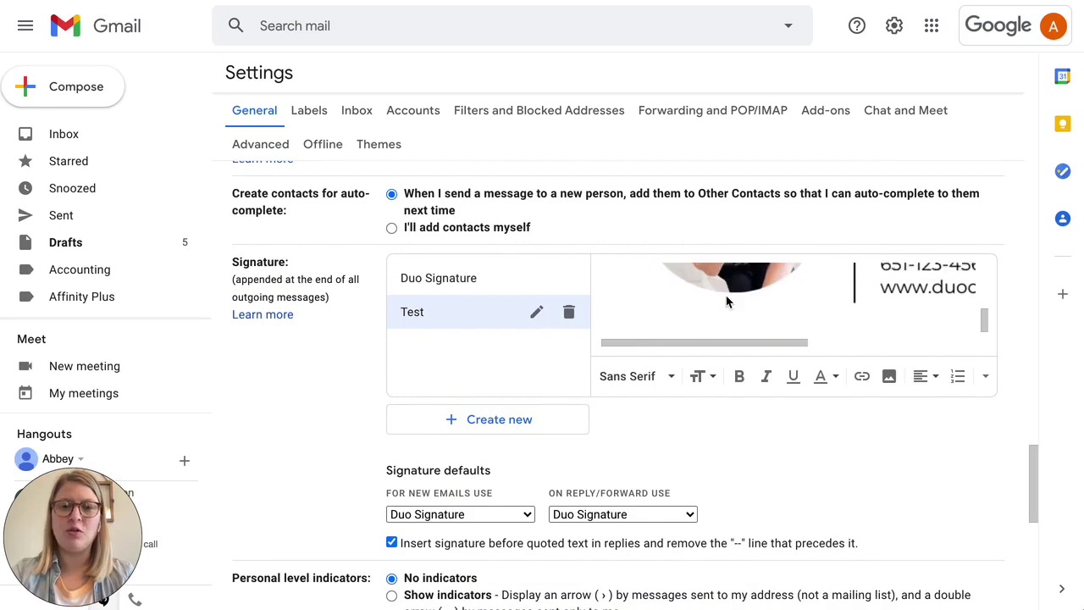
pyautogui.scroll(-1, 726, 301)
# - Set the signature image to Large and add an empty line beneath it
pyautogui.click(746, 286)
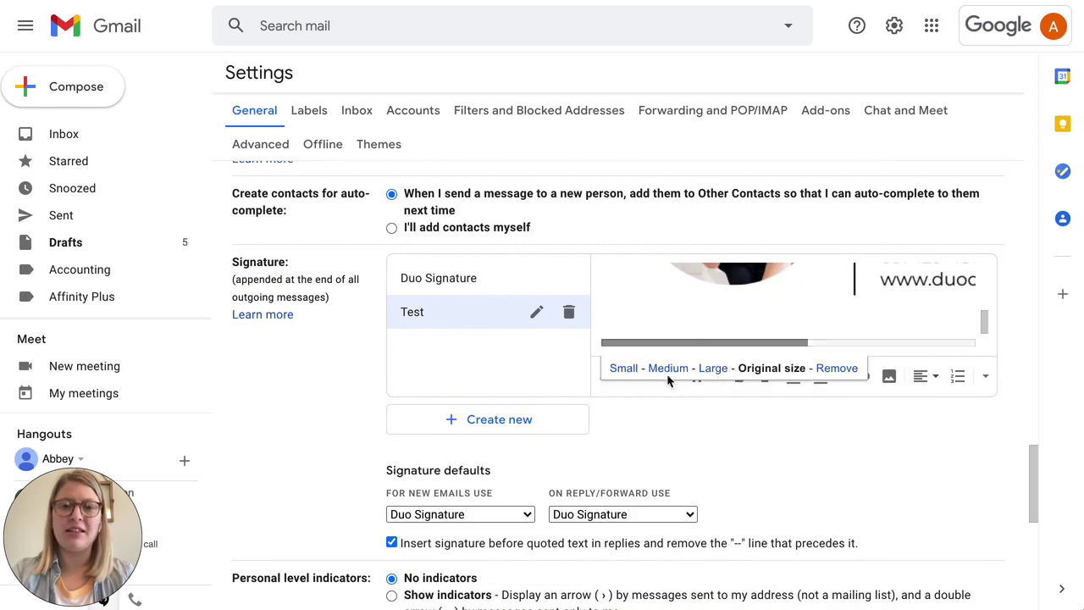
pyautogui.click(624, 368)
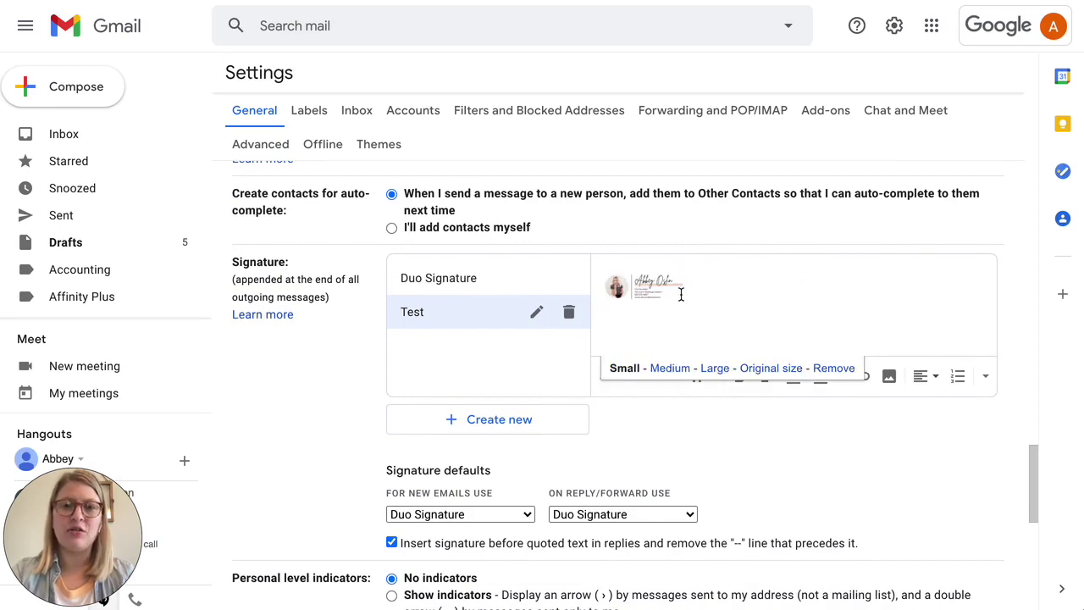
pyautogui.click(714, 366)
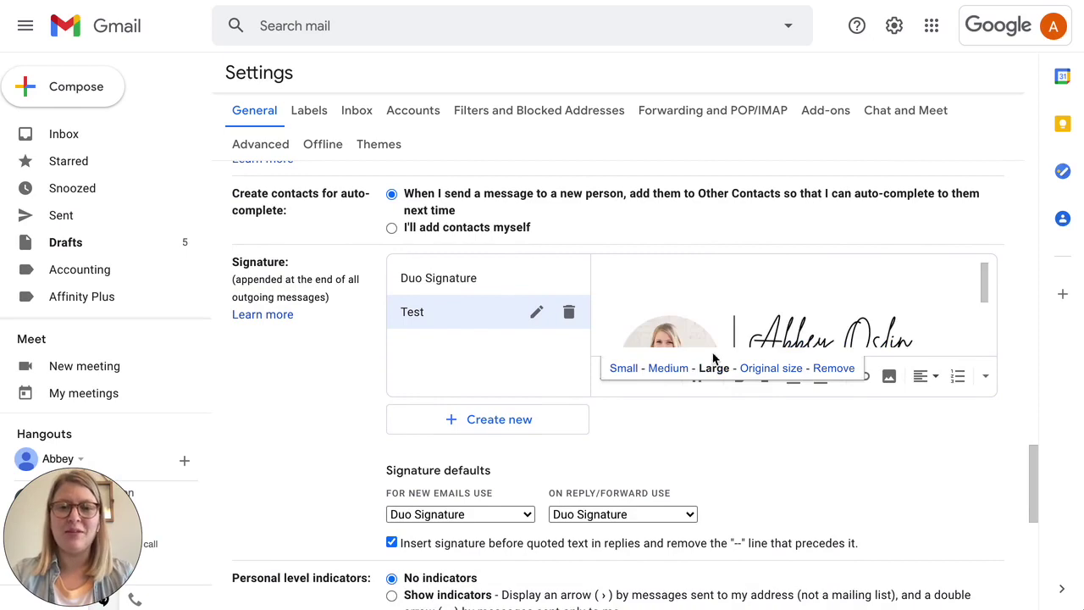
pyautogui.scroll(-3, 731, 305)
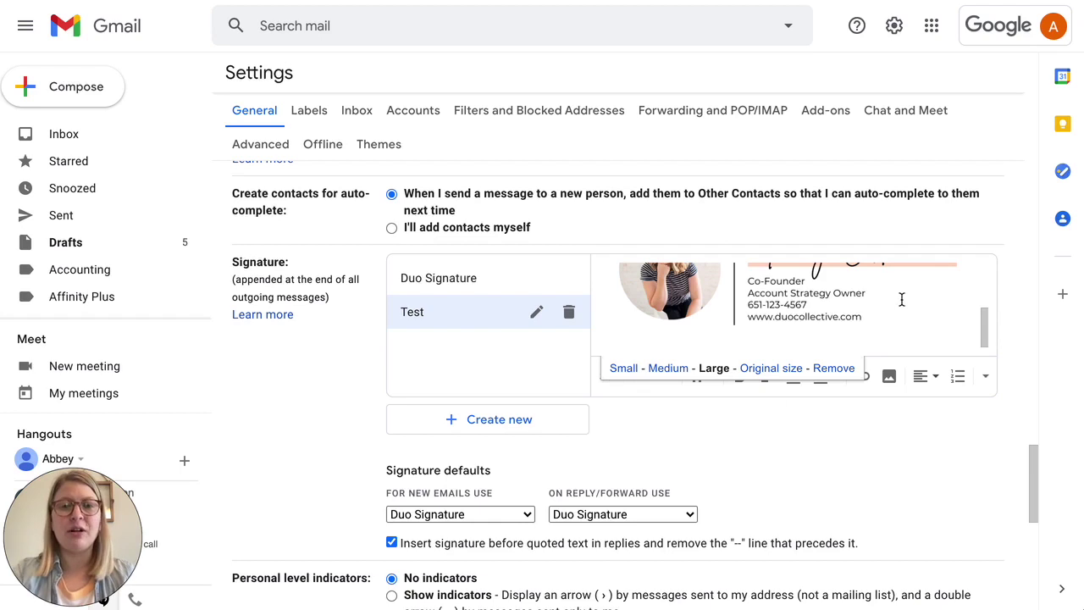
pyautogui.scroll(1, 876, 292)
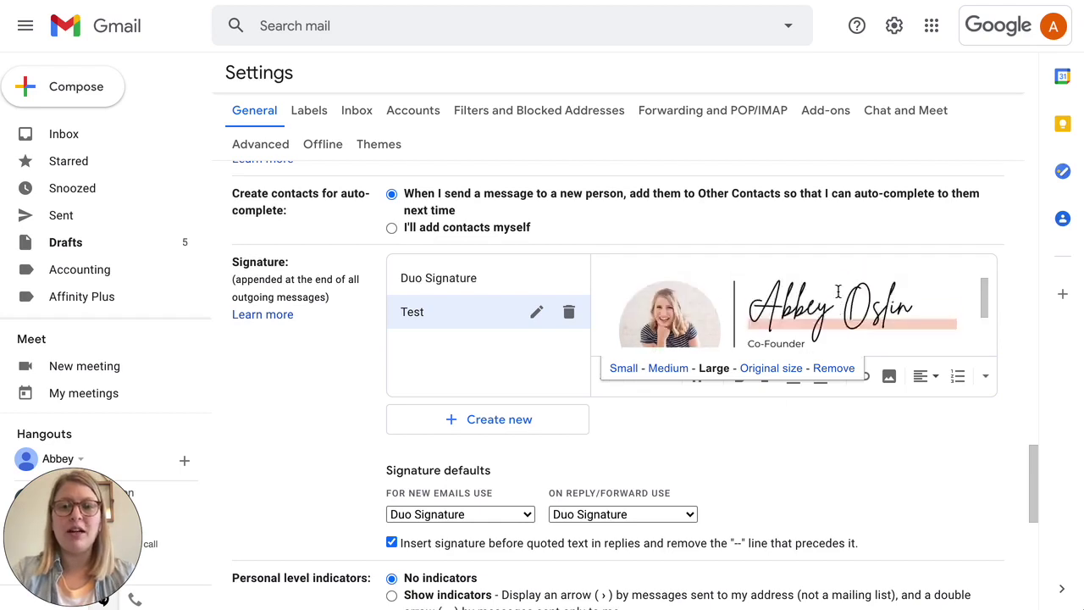
pyautogui.scroll(-1, 837, 293)
pyautogui.press('Right')
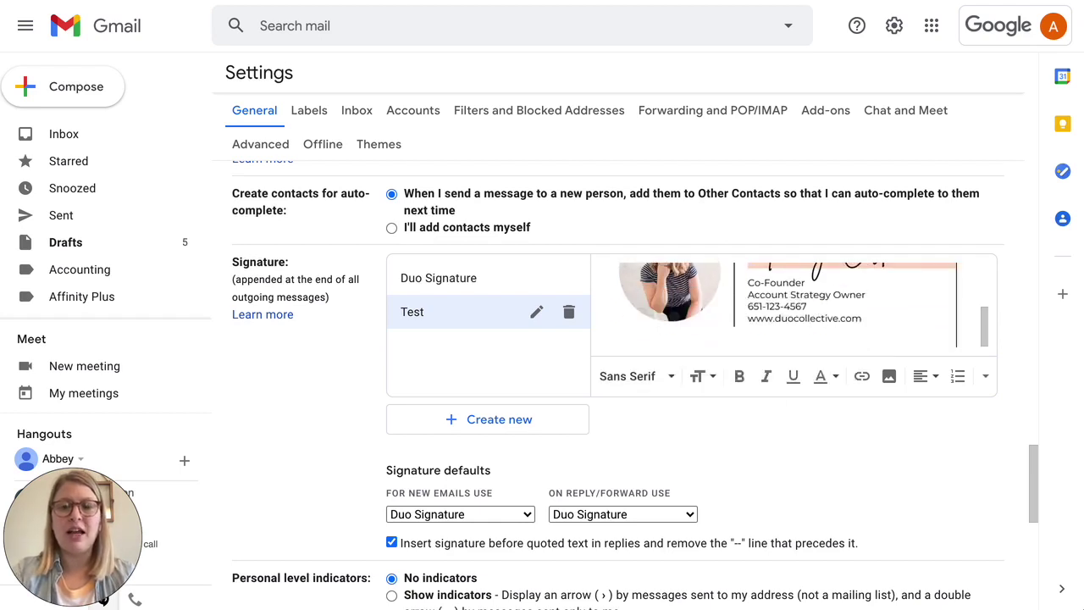
pyautogui.press('Return')
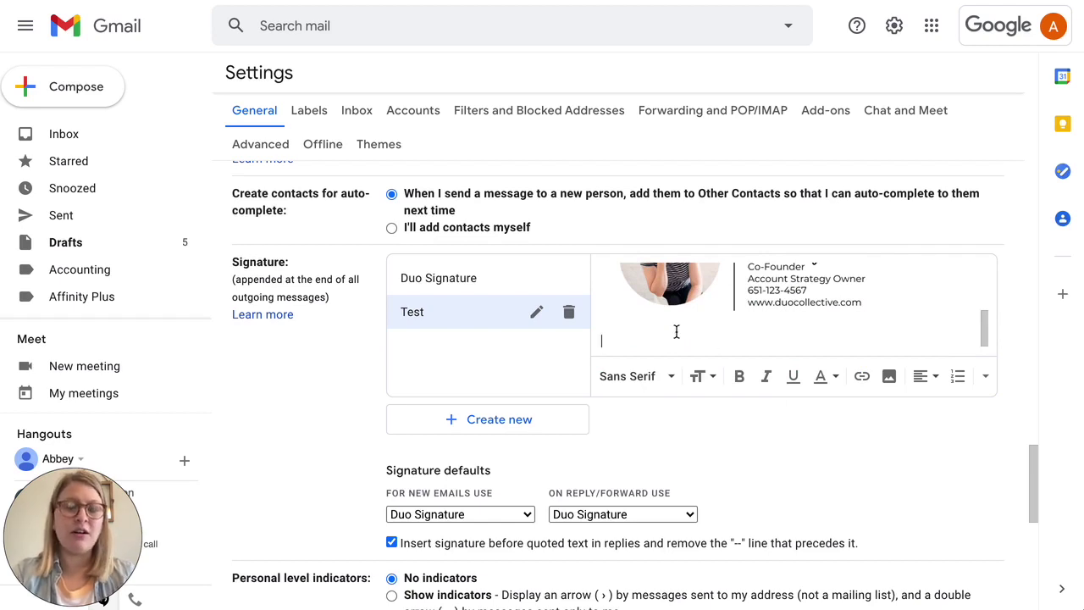
# - Upload the Instagram icon 1.png from Duo Email Icons (1) at Original size
pyautogui.click(889, 378)
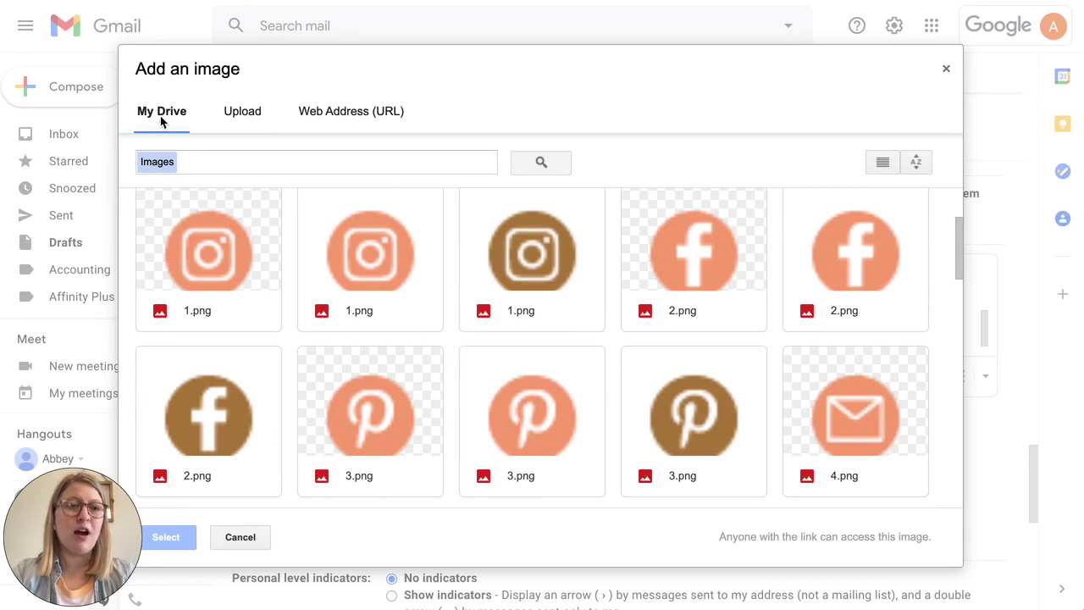
pyautogui.click(247, 116)
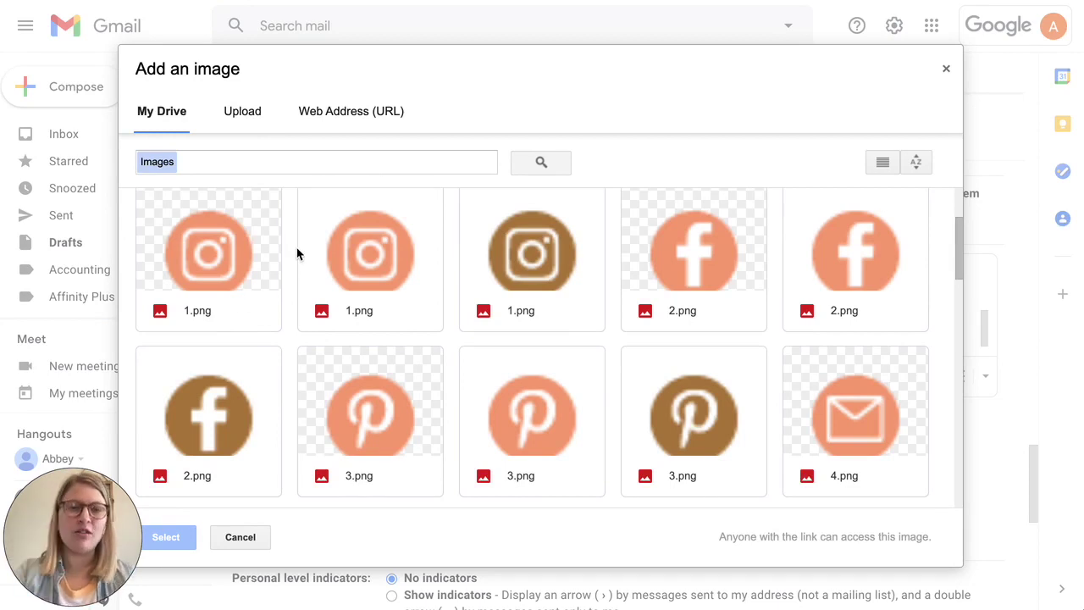
pyautogui.click(253, 120)
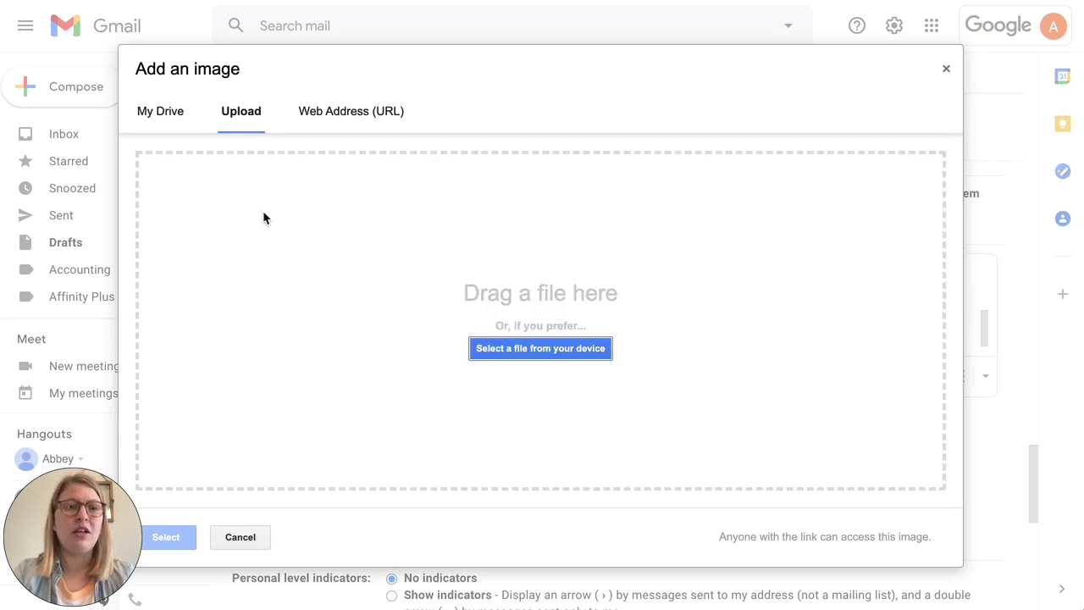
pyautogui.click(547, 349)
pyautogui.click(186, 174)
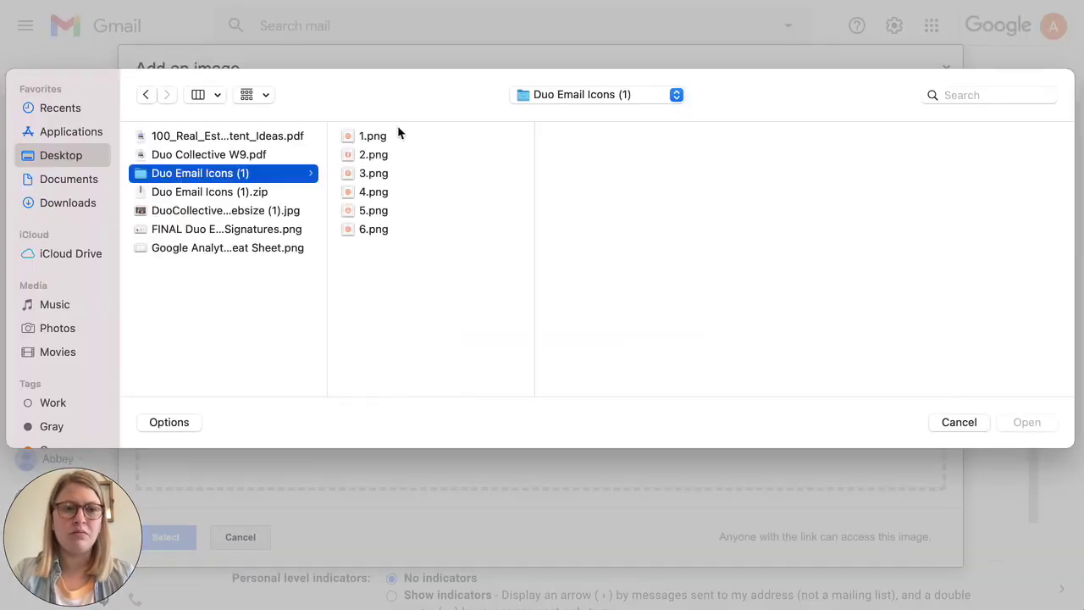
pyautogui.click(369, 138)
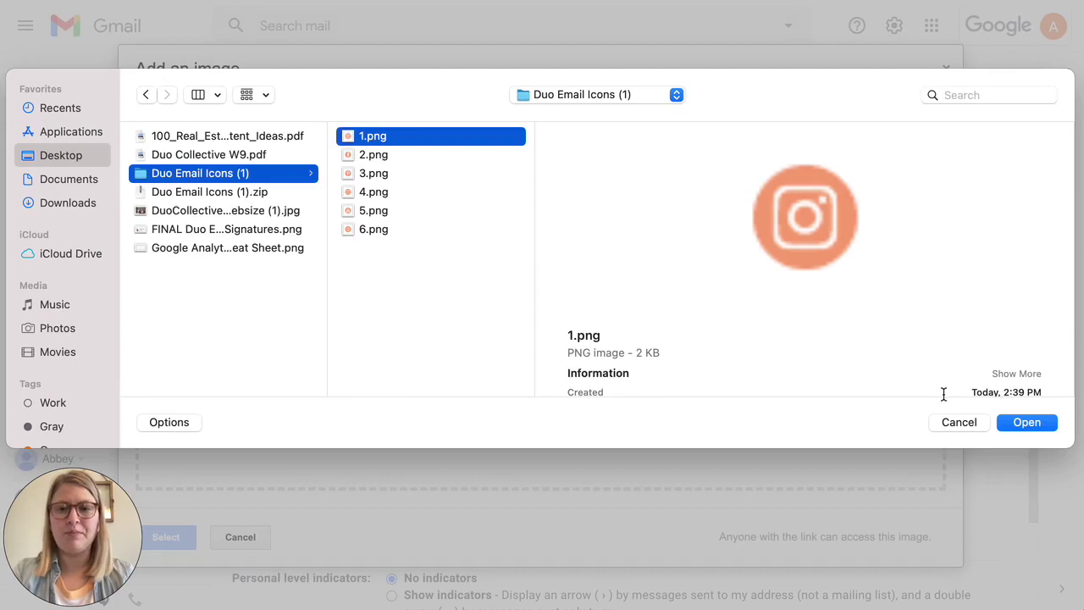
pyautogui.click(1047, 423)
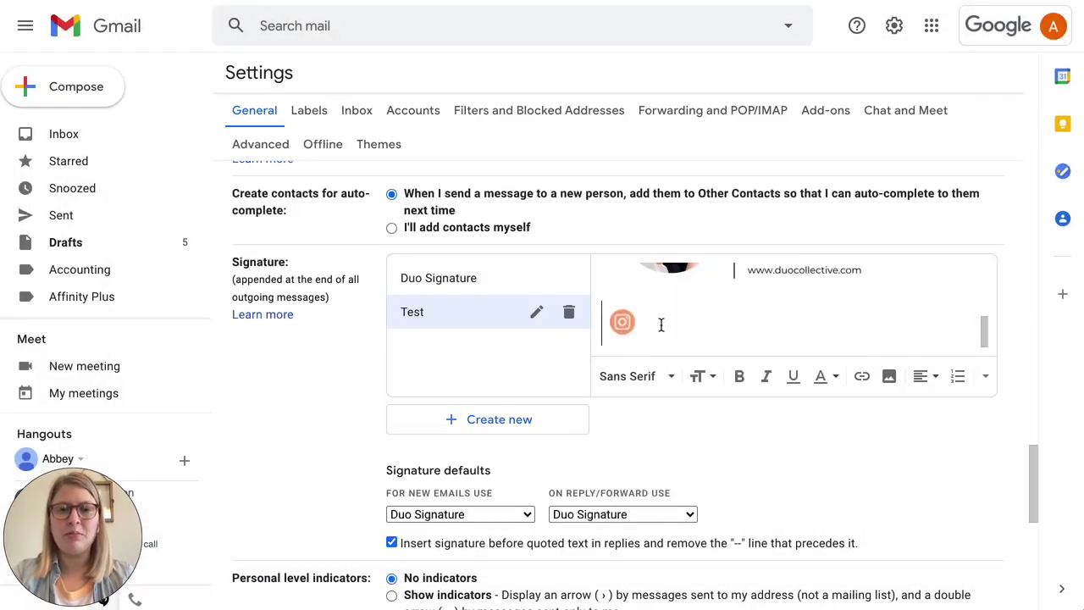
pyautogui.click(627, 322)
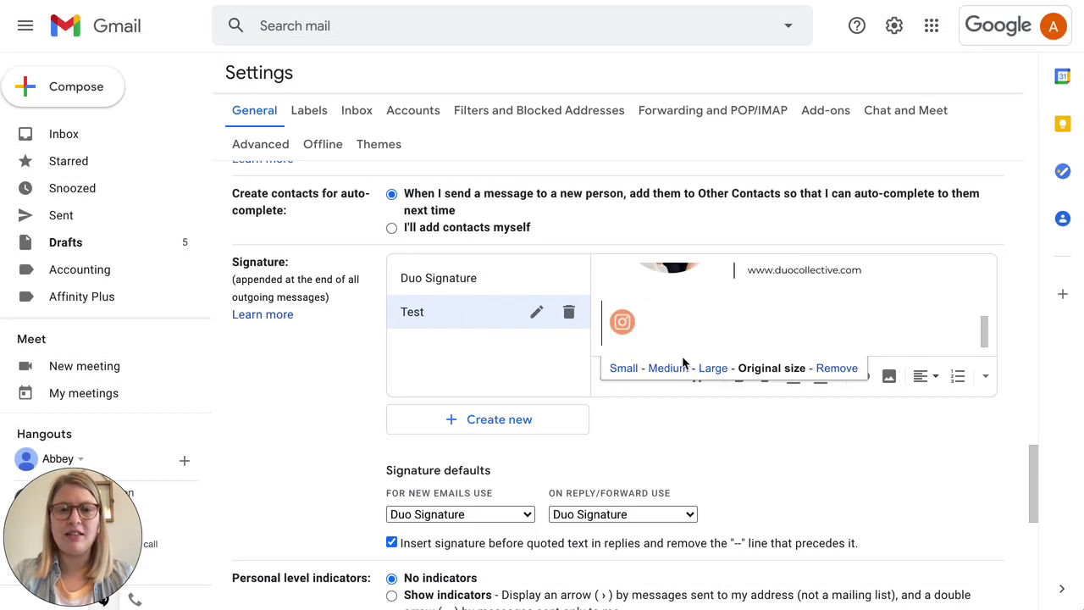
pyautogui.click(714, 371)
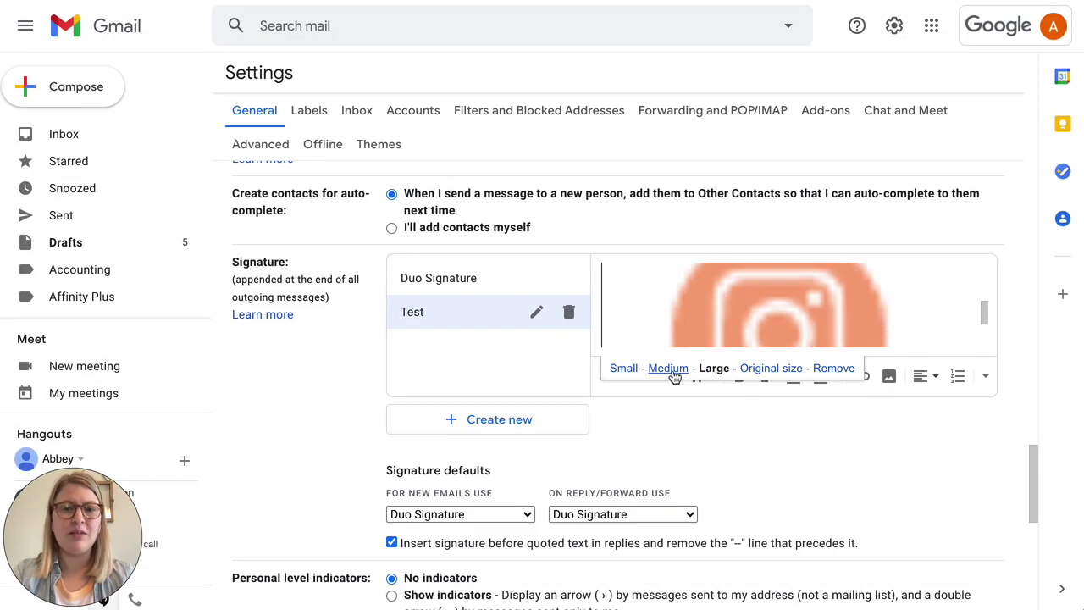
pyautogui.click(764, 370)
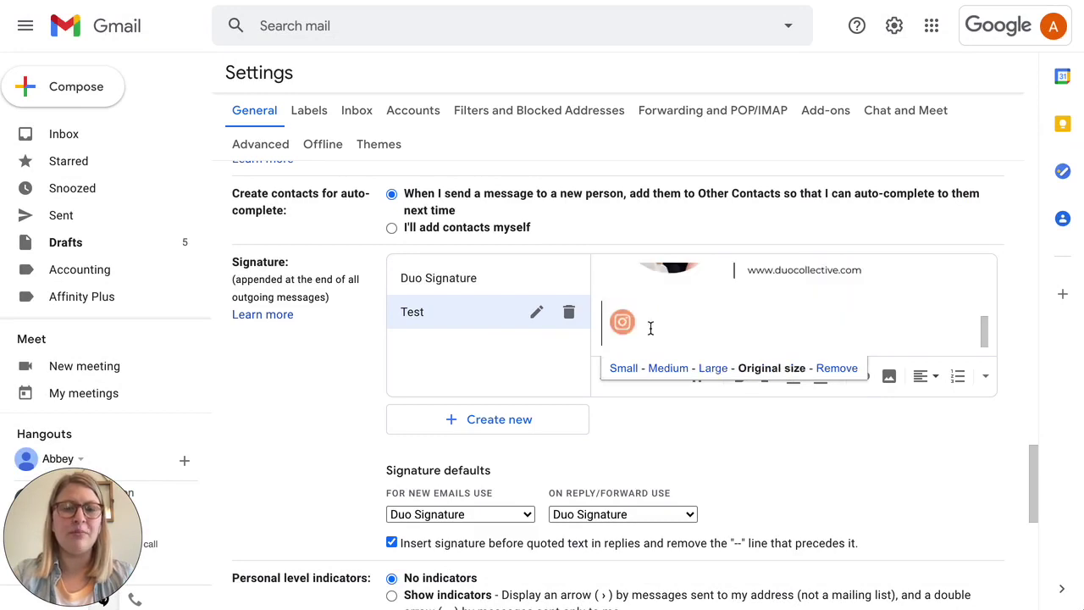
pyautogui.click(650, 329)
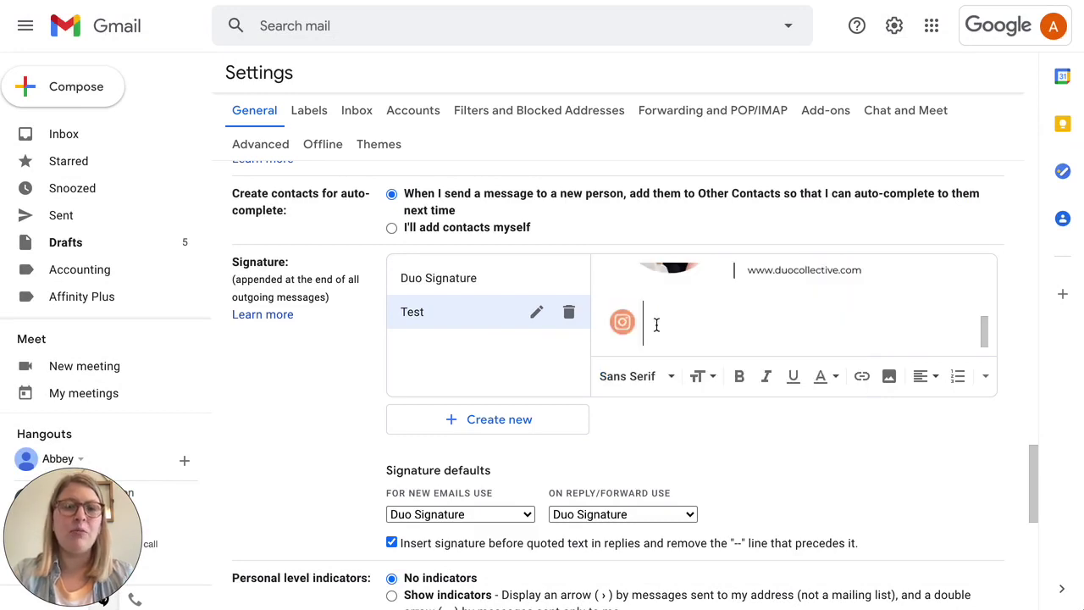
pyautogui.click(614, 328)
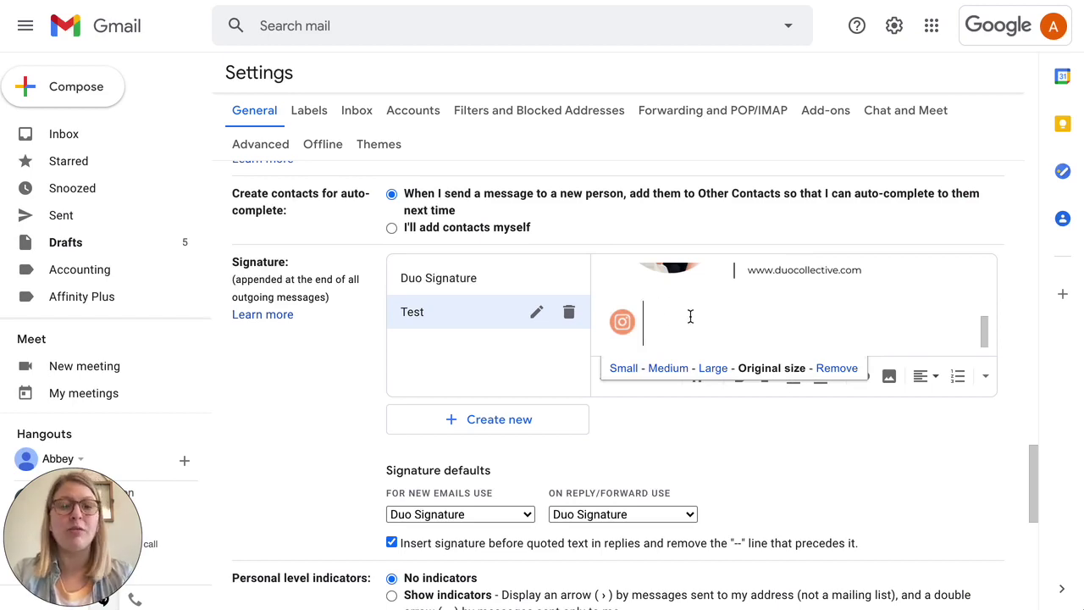
pyautogui.click(648, 306)
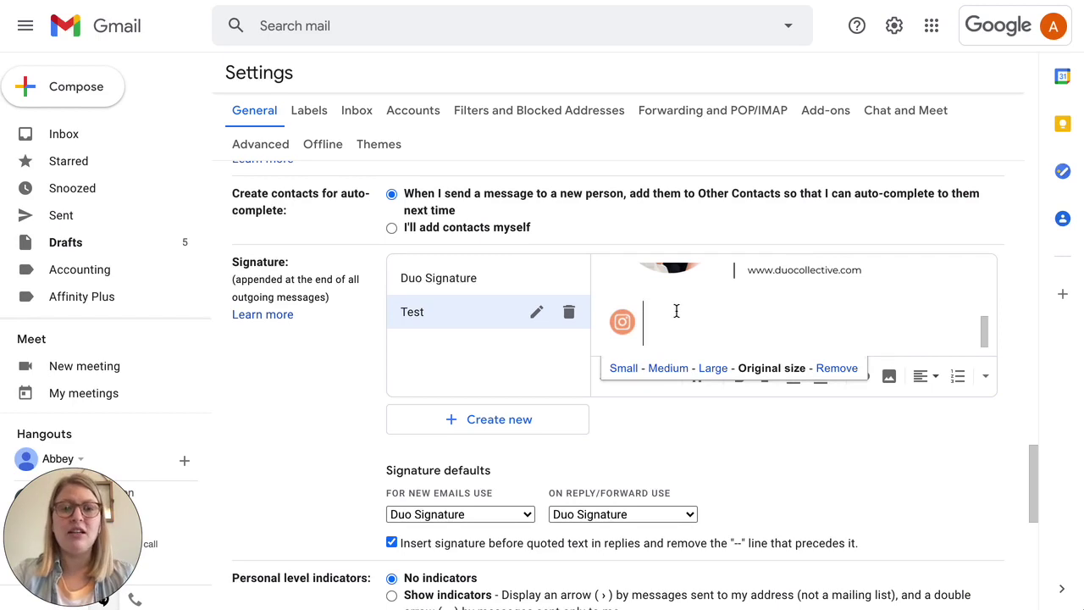
pyautogui.press('Return')
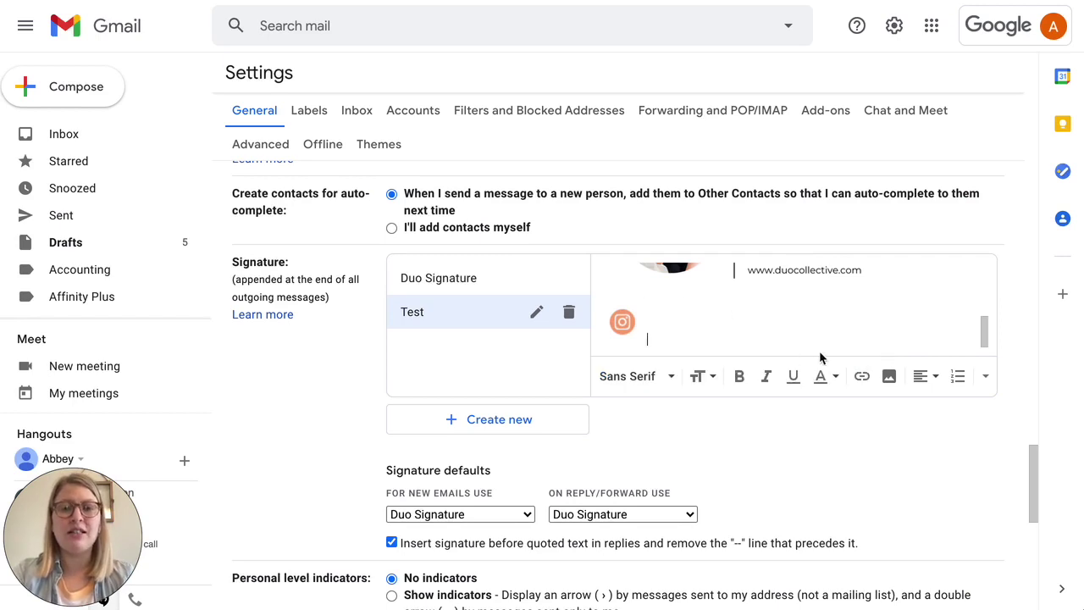
# - Upload the Facebook icon 2.png so it sits beside the Instagram icon
pyautogui.click(889, 376)
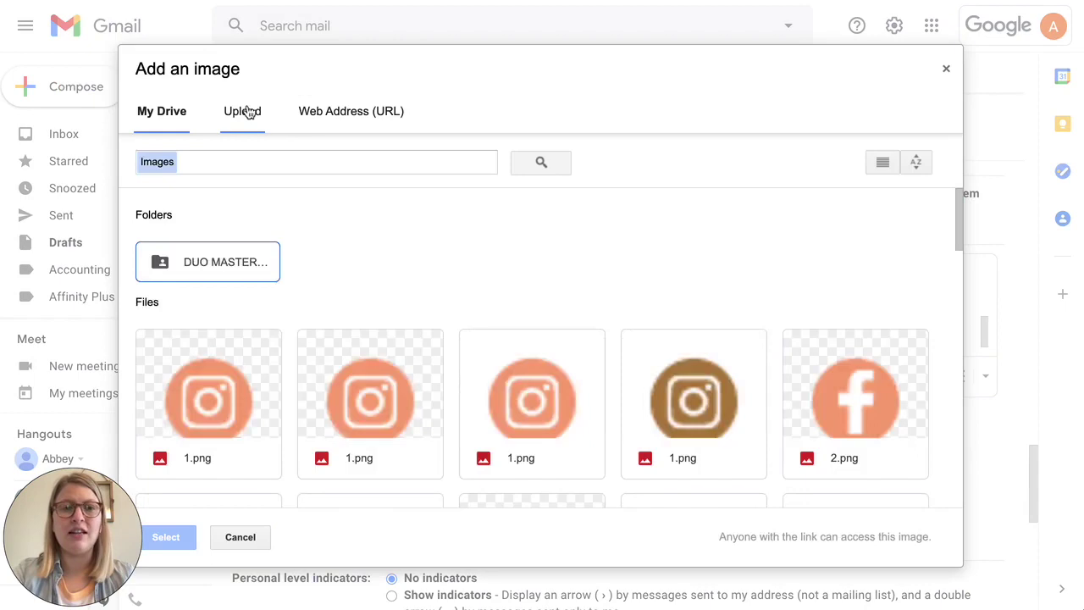
pyautogui.click(243, 111)
pyautogui.click(537, 355)
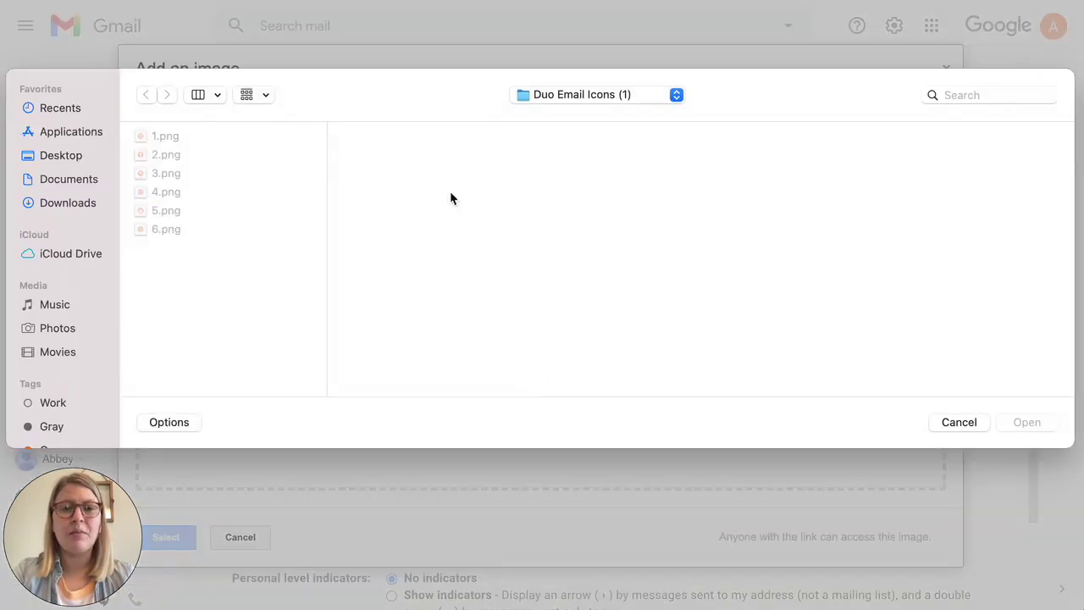
pyautogui.click(177, 157)
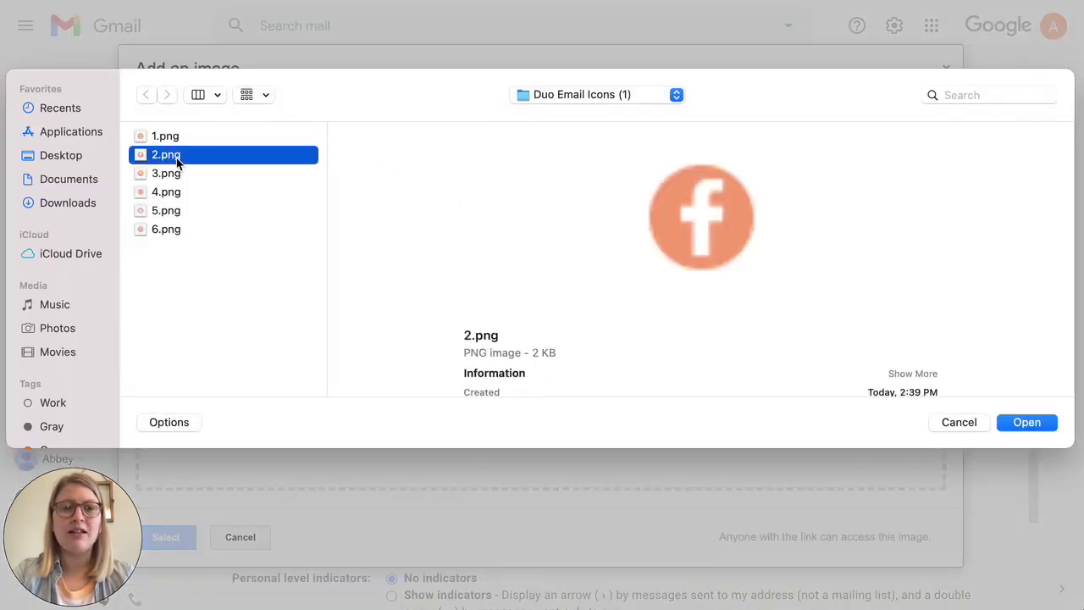
pyautogui.click(1026, 422)
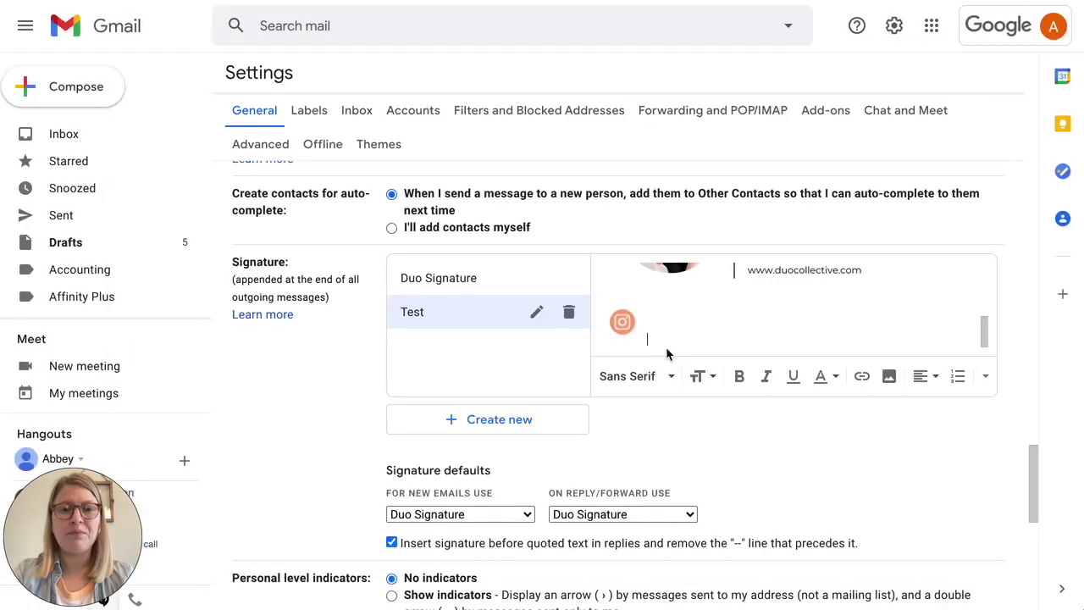
pyautogui.click(710, 322)
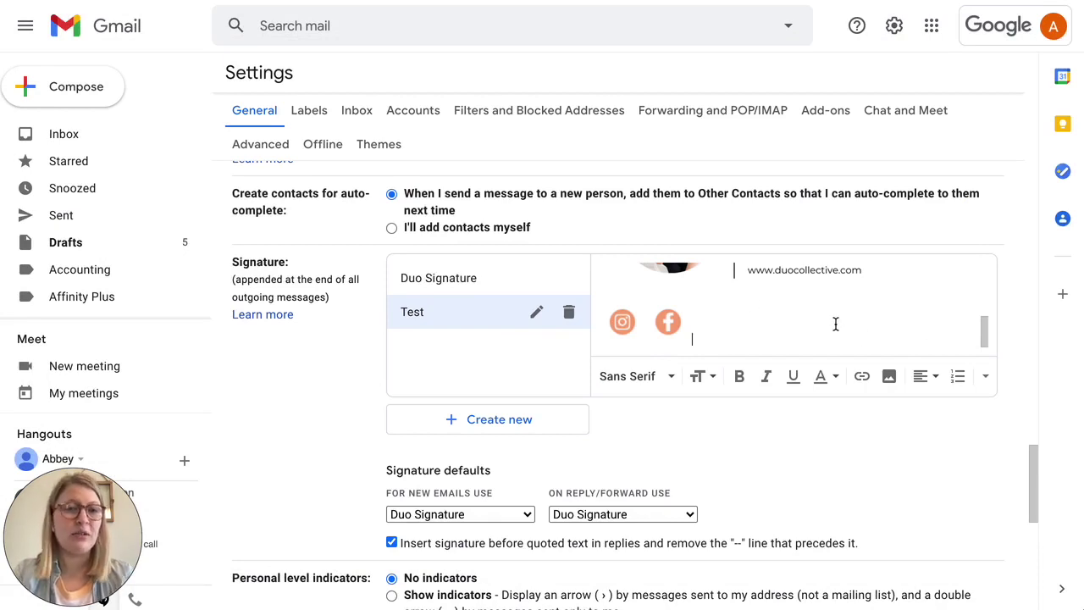
pyautogui.click(644, 318)
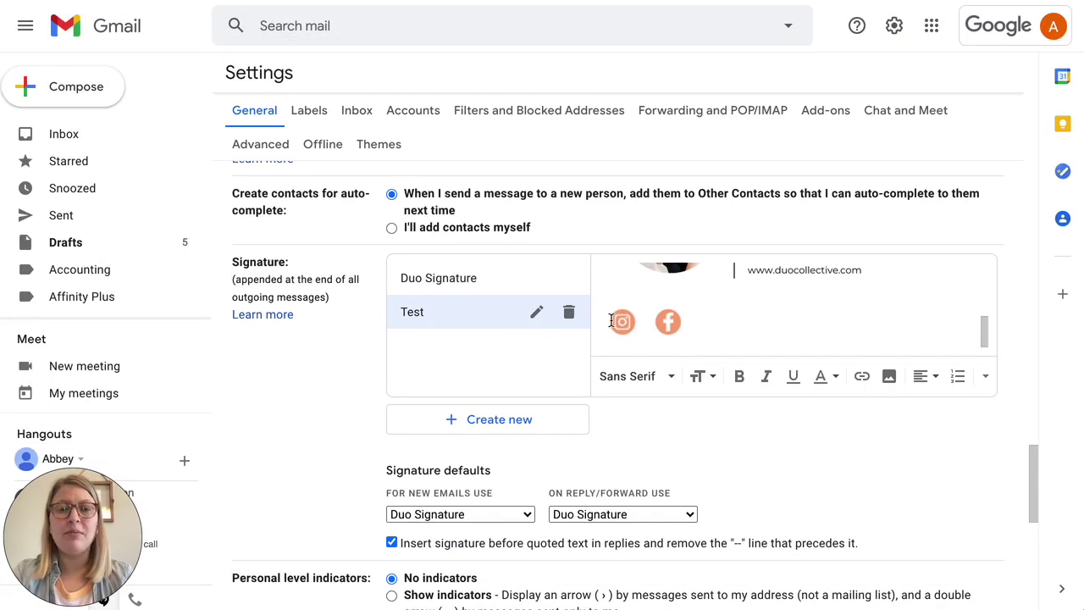
# - Drag the Facebook icon so it sits before the Instagram icon in the Test signature
pyautogui.moveTo(645, 318); pyautogui.dragTo(624, 317)
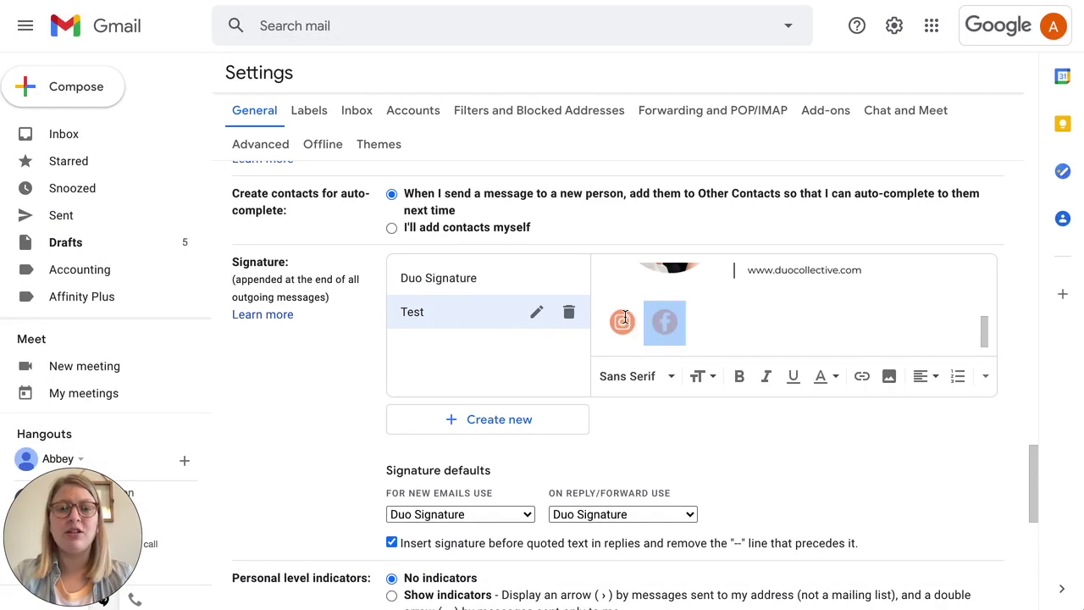
pyautogui.click(697, 313)
pyautogui.click(633, 325)
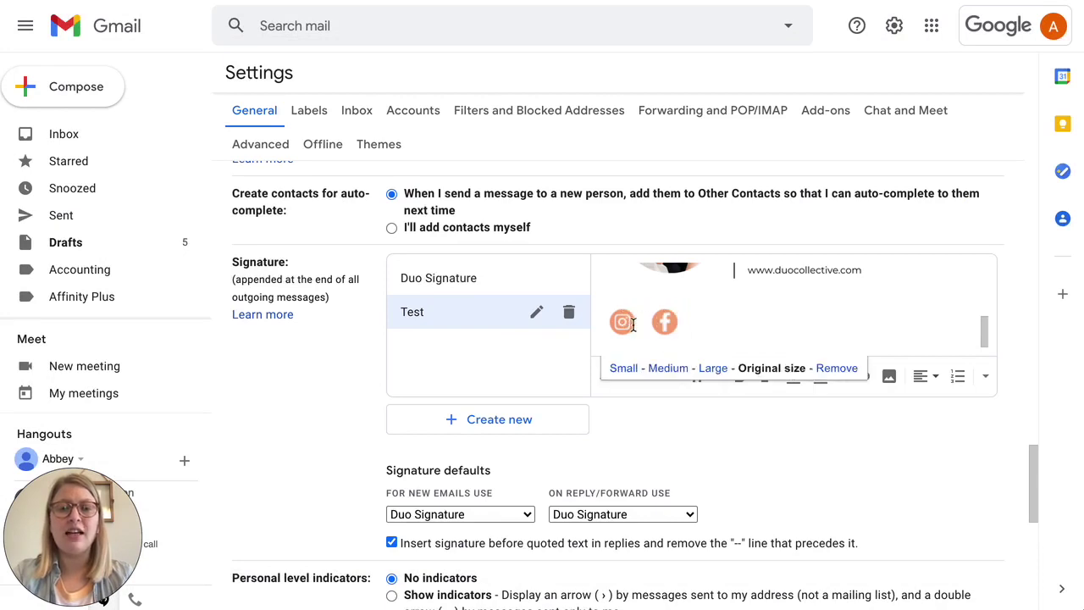
pyautogui.moveTo(665, 321); pyautogui.dragTo(607, 319)
pyautogui.click(641, 322)
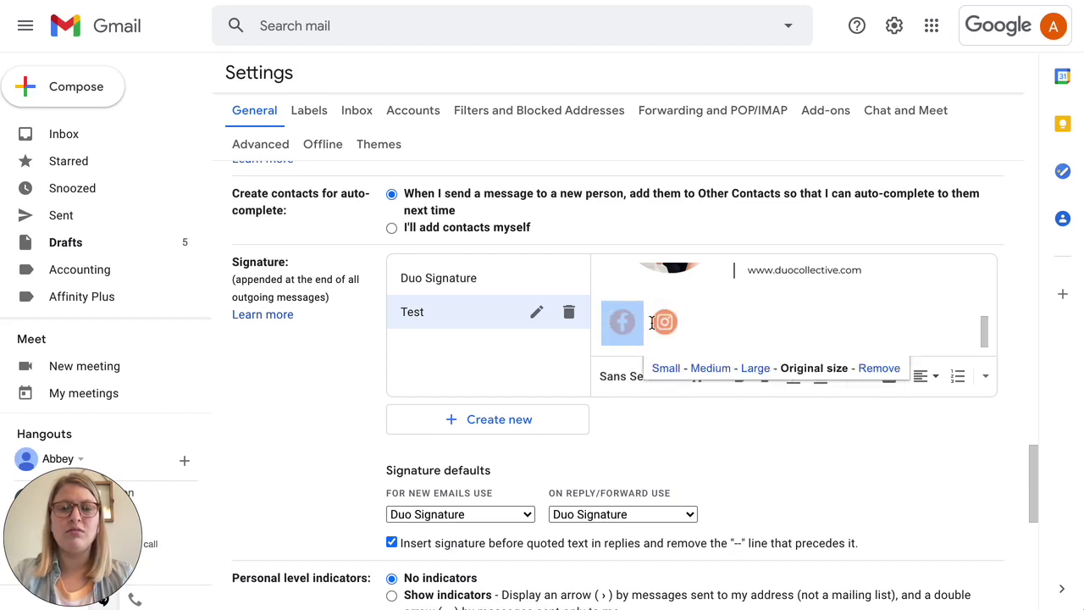
# - Select the Instagram icon image and bring up its Edit Link dialog
pyautogui.click(687, 321)
pyautogui.moveTo(689, 322); pyautogui.dragTo(651, 321)
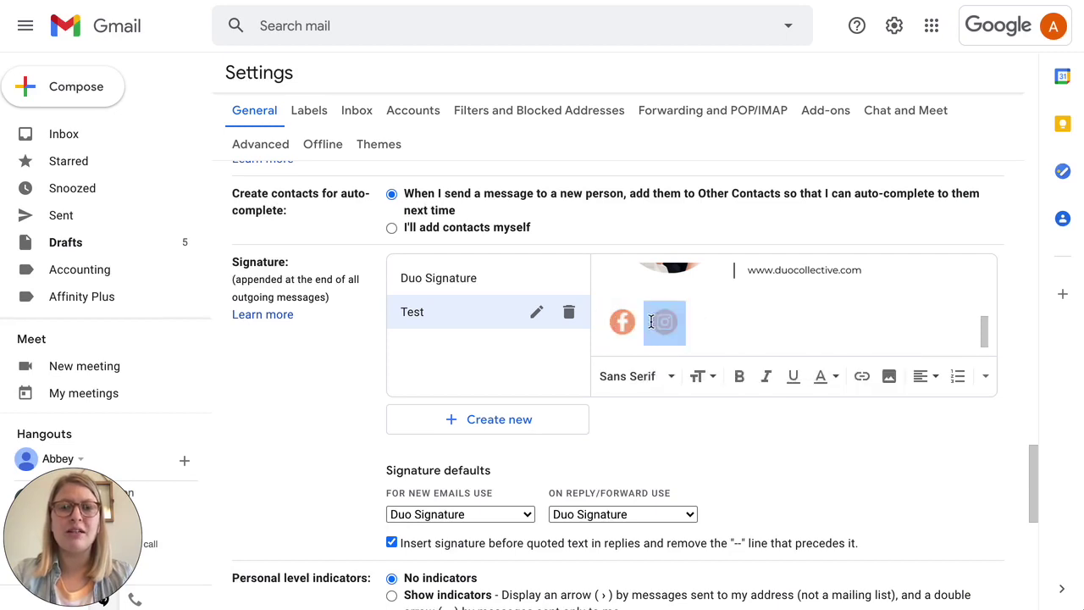
pyautogui.click(650, 322)
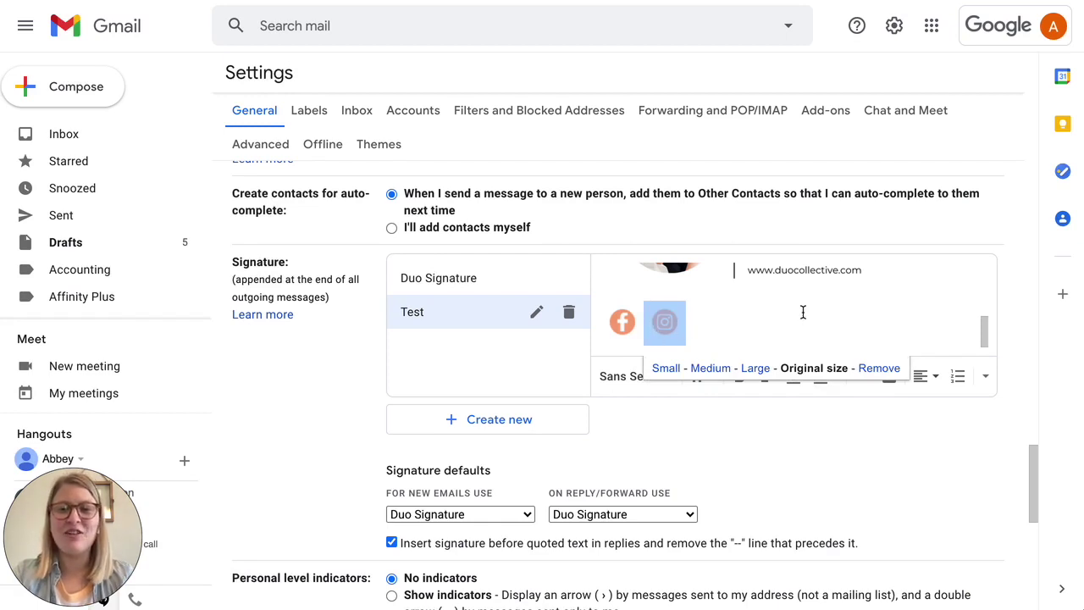
pyautogui.click(880, 394)
pyautogui.click(683, 326)
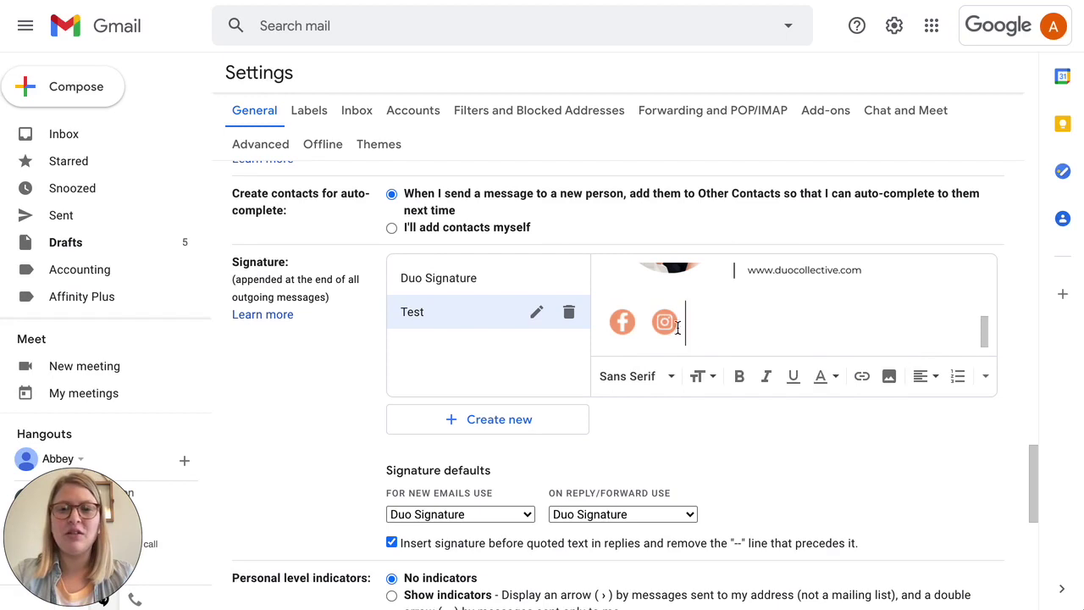
pyautogui.click(677, 327)
pyautogui.click(719, 319)
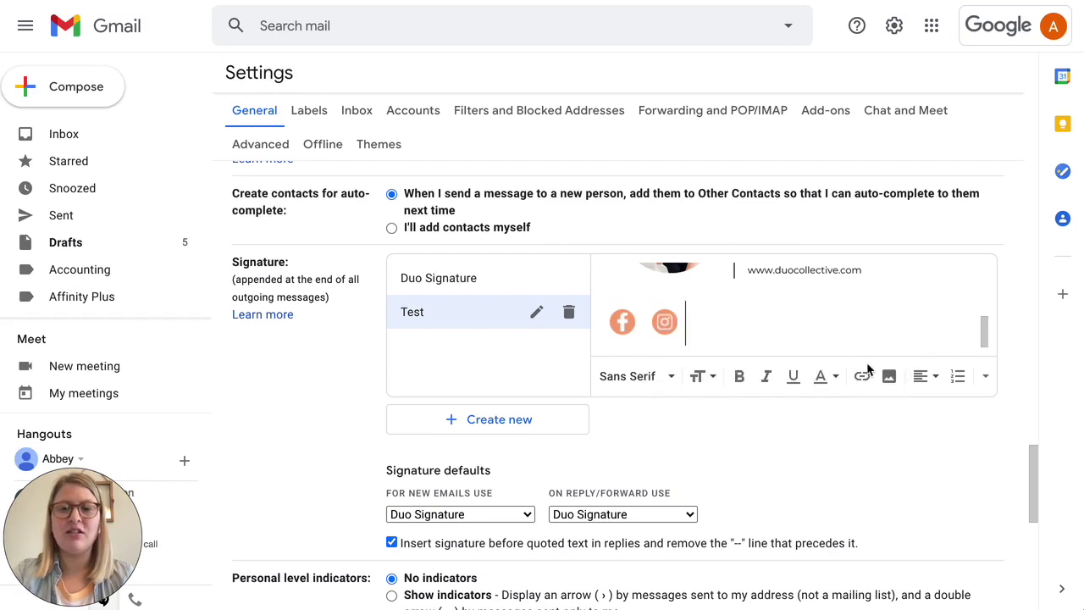
pyautogui.click(659, 321)
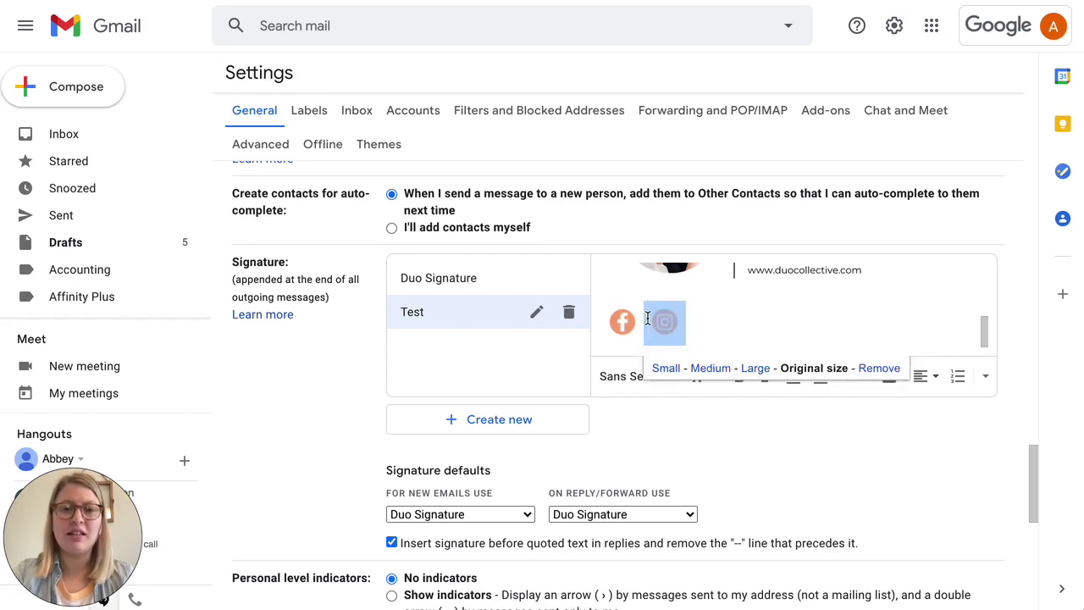
pyautogui.click(863, 383)
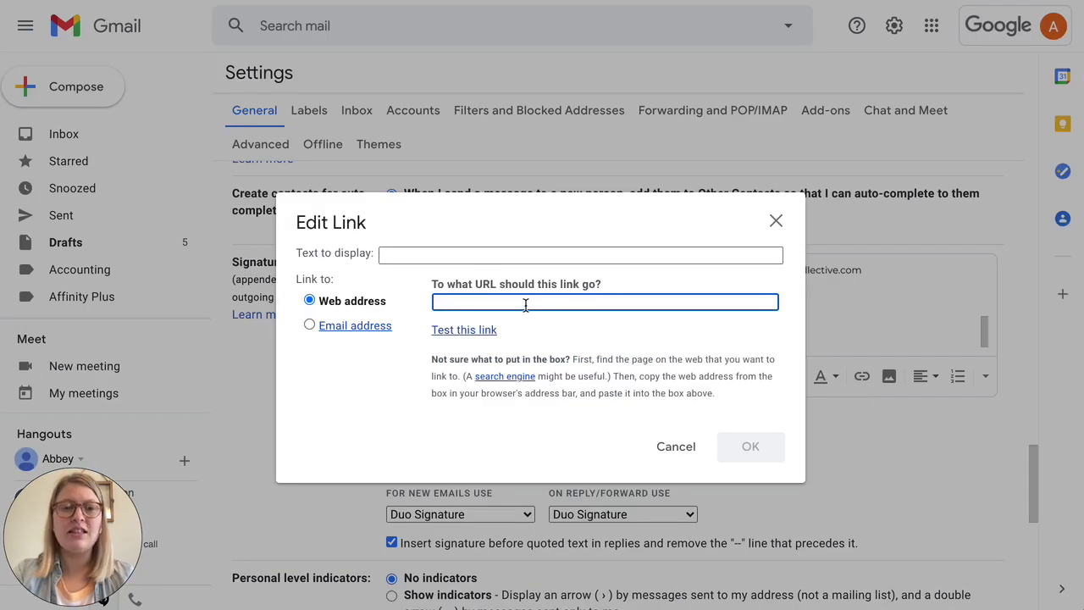
pyautogui.write('ins')
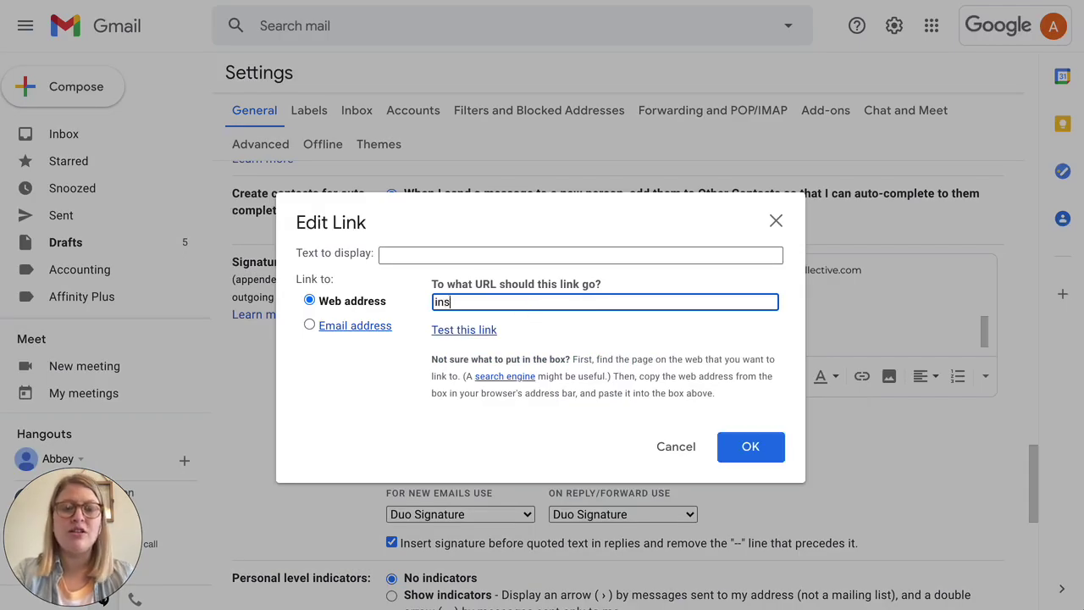
pyautogui.write('tagram.com/duo.collective')
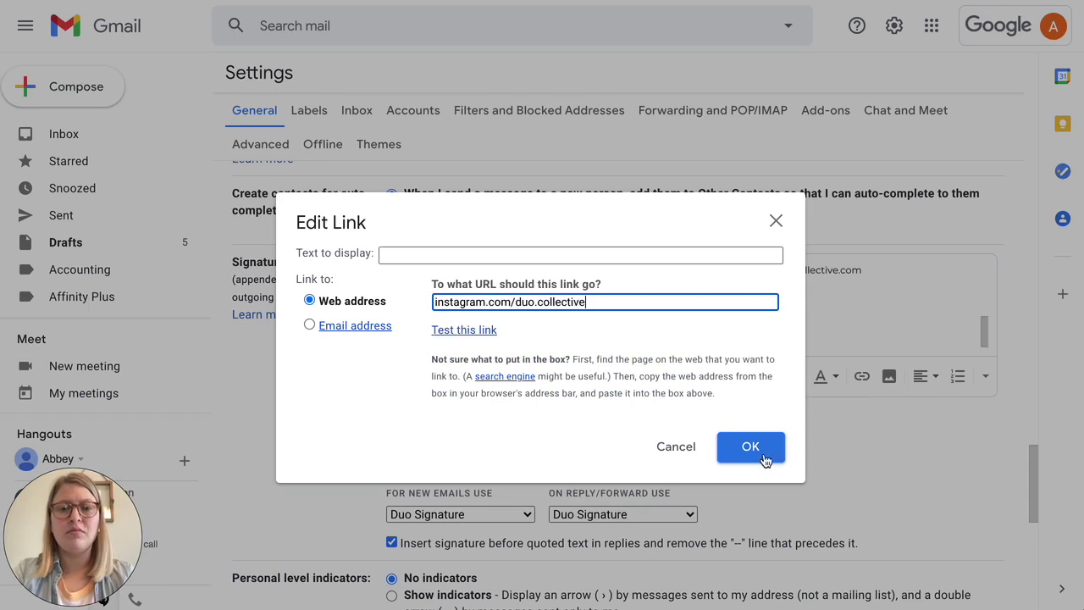
pyautogui.click(436, 302)
pyautogui.write('www.')
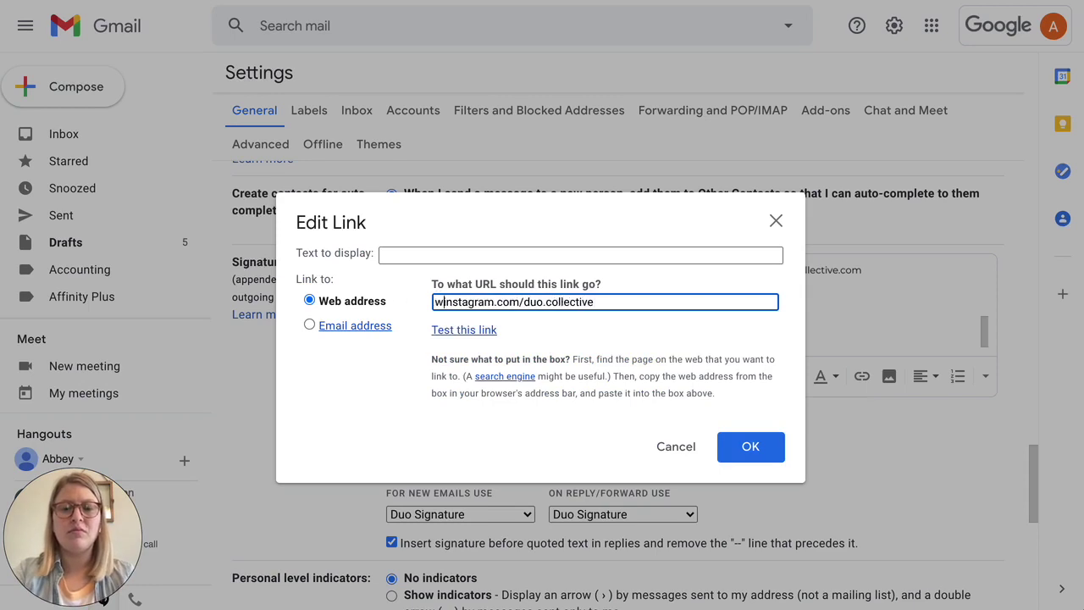
pyautogui.click(765, 453)
pyautogui.press('Left')
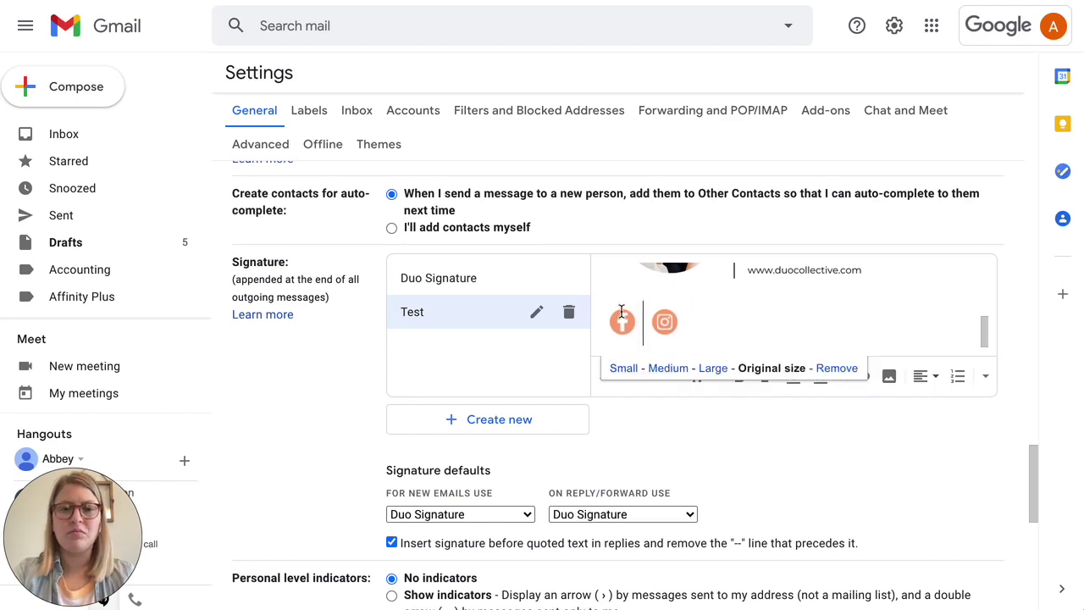
pyautogui.click(621, 321)
pyautogui.moveTo(603, 321); pyautogui.dragTo(626, 322)
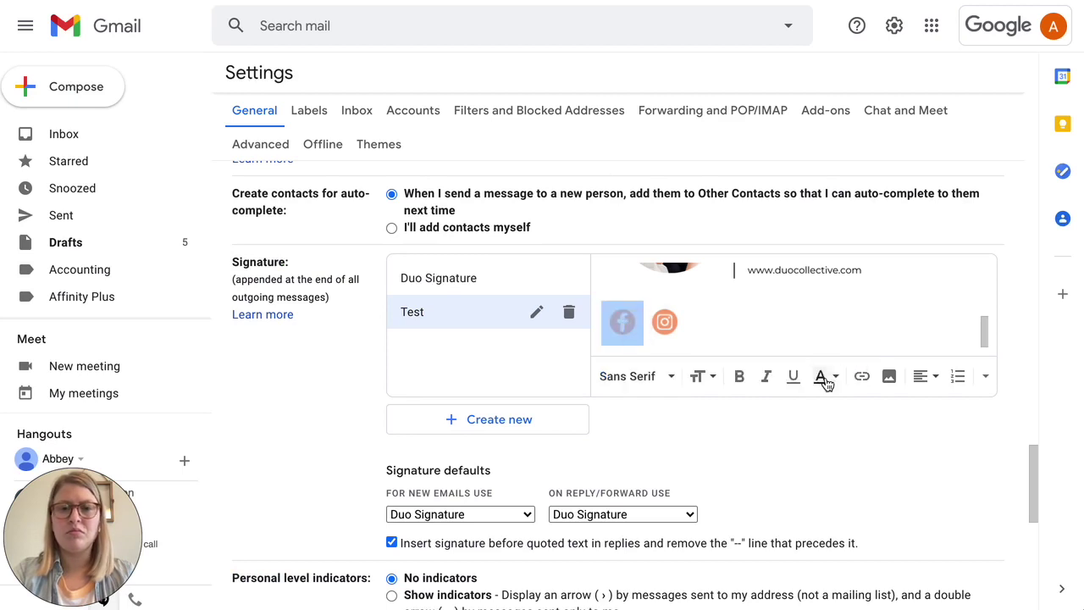
pyautogui.click(862, 376)
pyautogui.write('https://www.facebook.com/duocollectivemarketing')
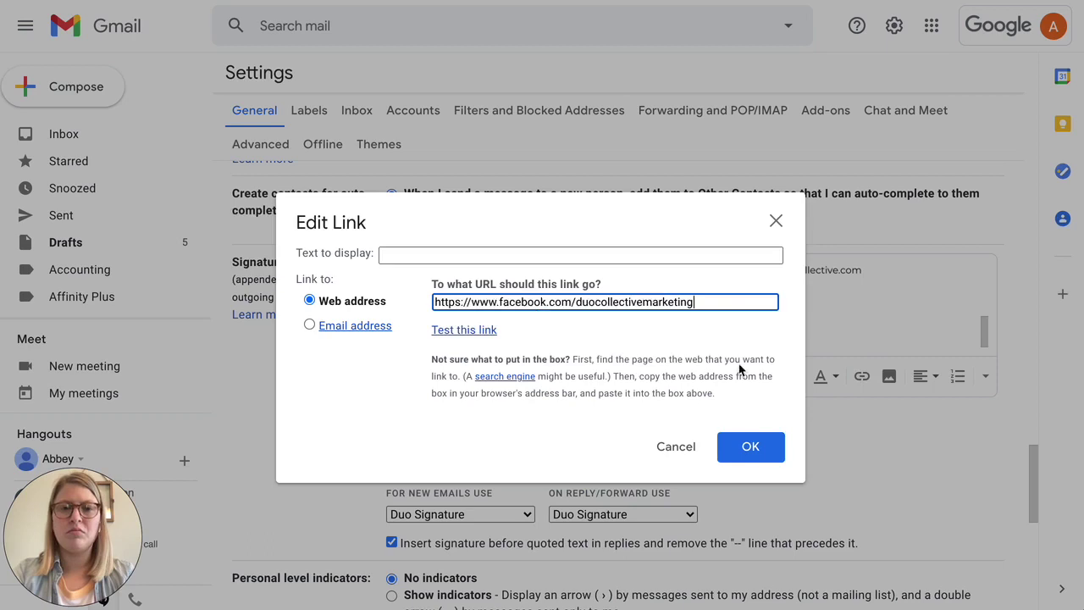
pyautogui.click(746, 450)
pyautogui.click(725, 313)
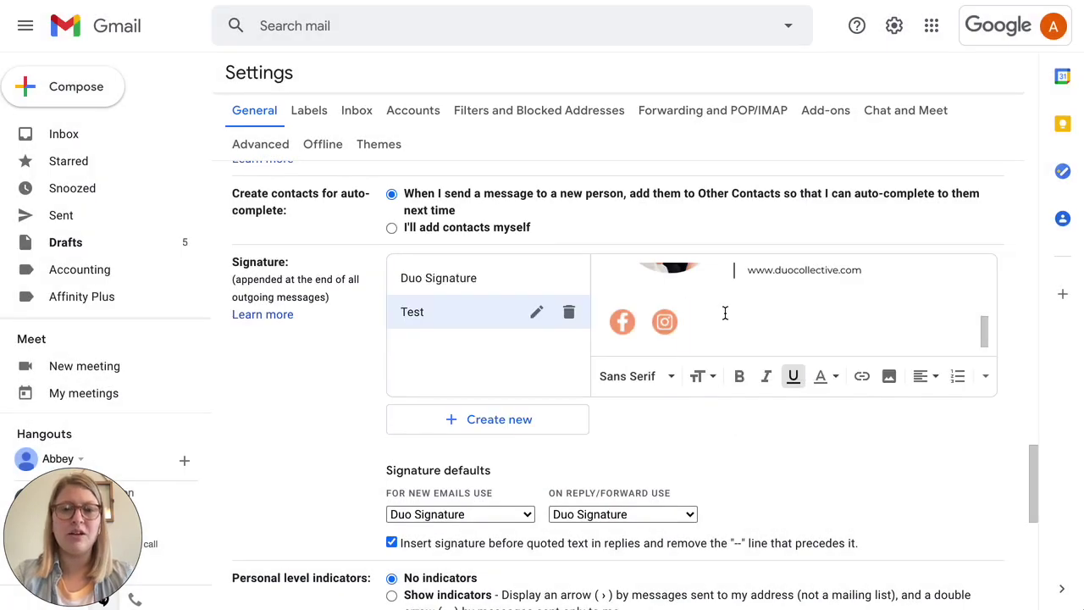
pyautogui.scroll(-6, 772, 317)
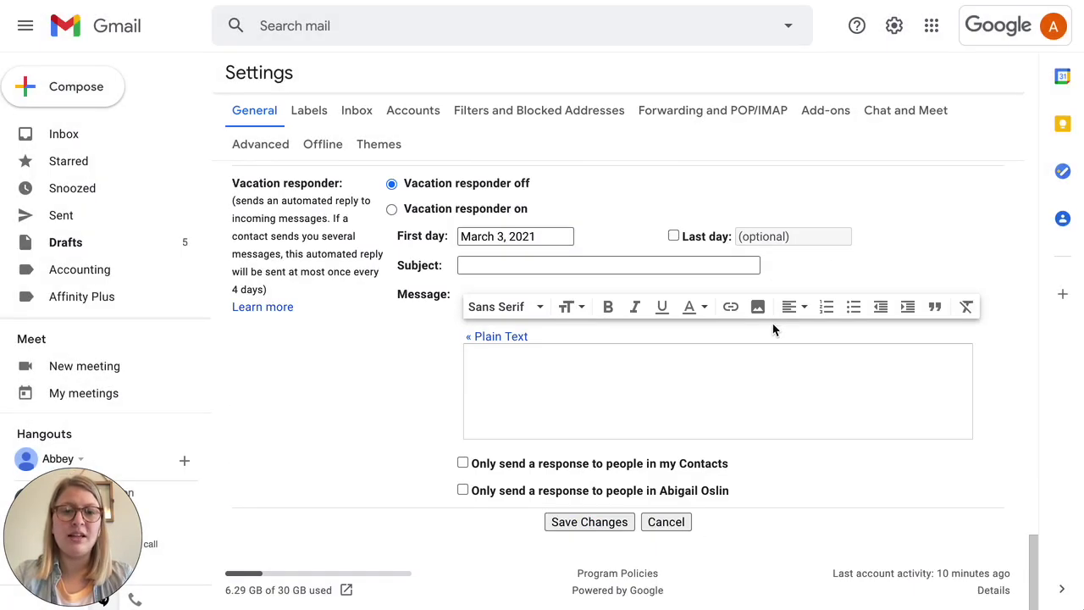
pyautogui.click(589, 522)
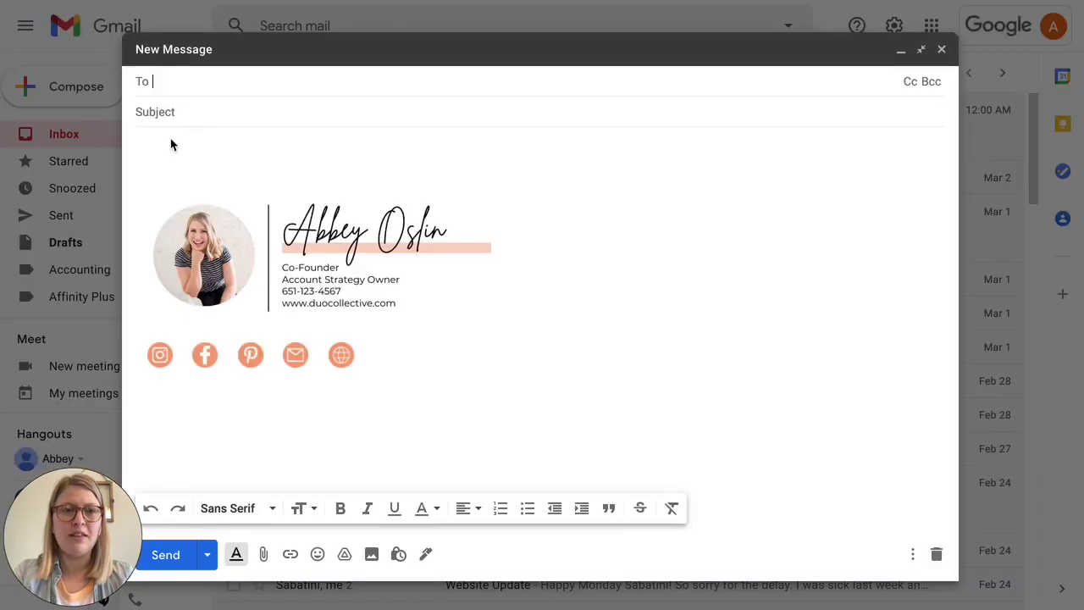
# - Delete the default signature from the new draft and open the Insert signature list
pyautogui.click(190, 150)
pyautogui.click(441, 351)
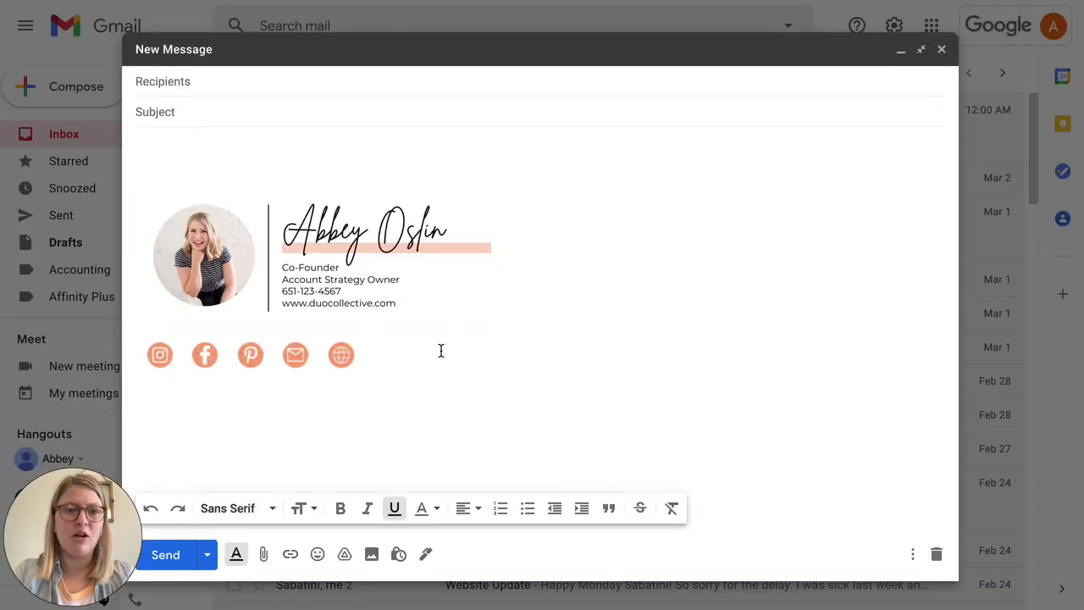
pyautogui.moveTo(441, 351); pyautogui.dragTo(114, 167)
pyautogui.press('BackSpace')
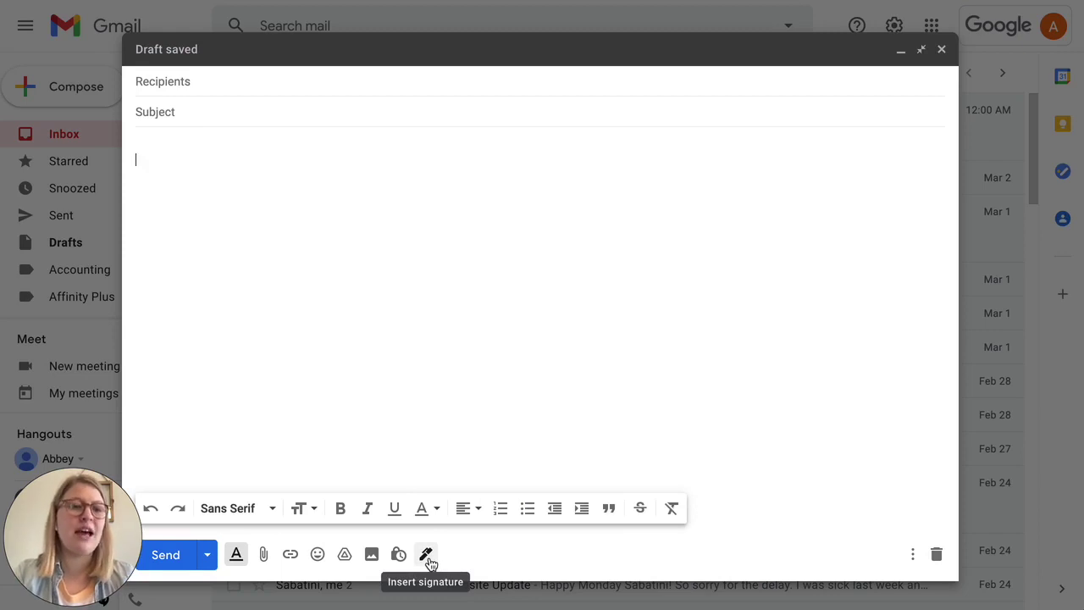
pyautogui.click(426, 555)
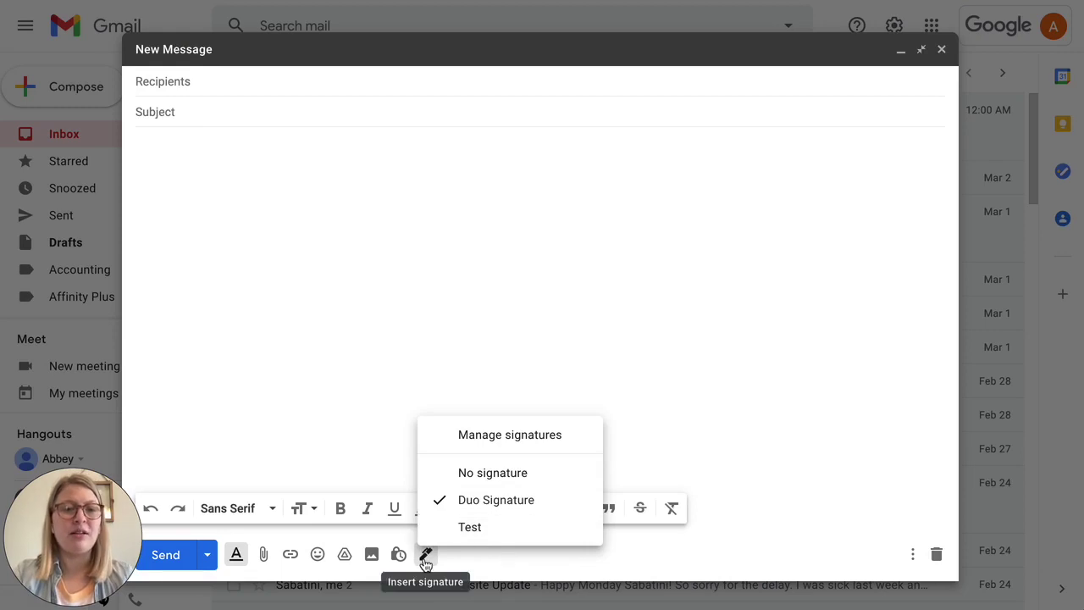
# - Insert the Test signature into the draft and address it to a suggested contact
pyautogui.click(466, 526)
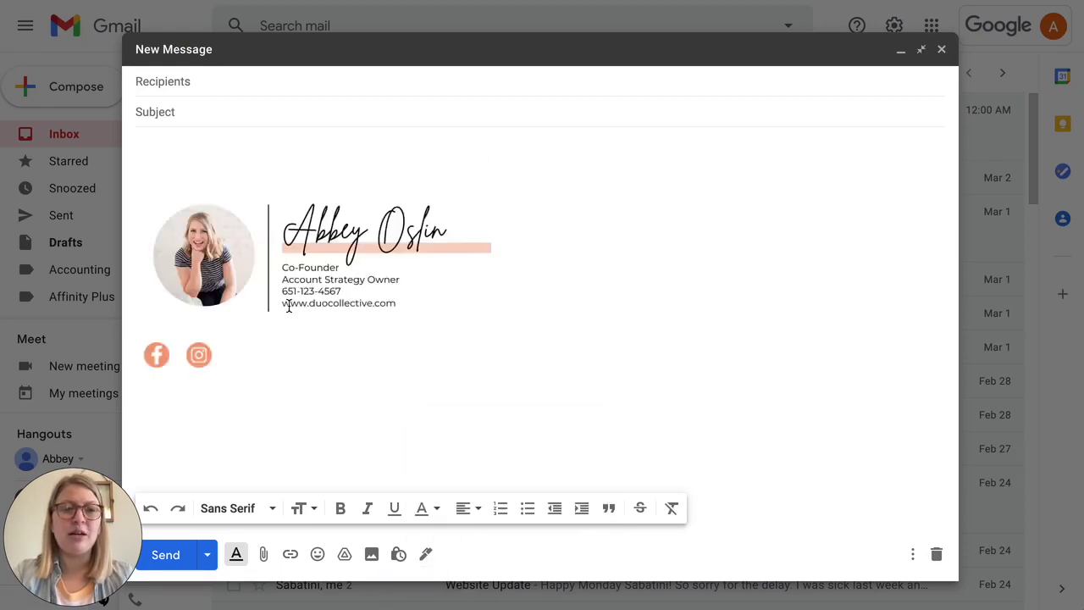
pyautogui.click(322, 375)
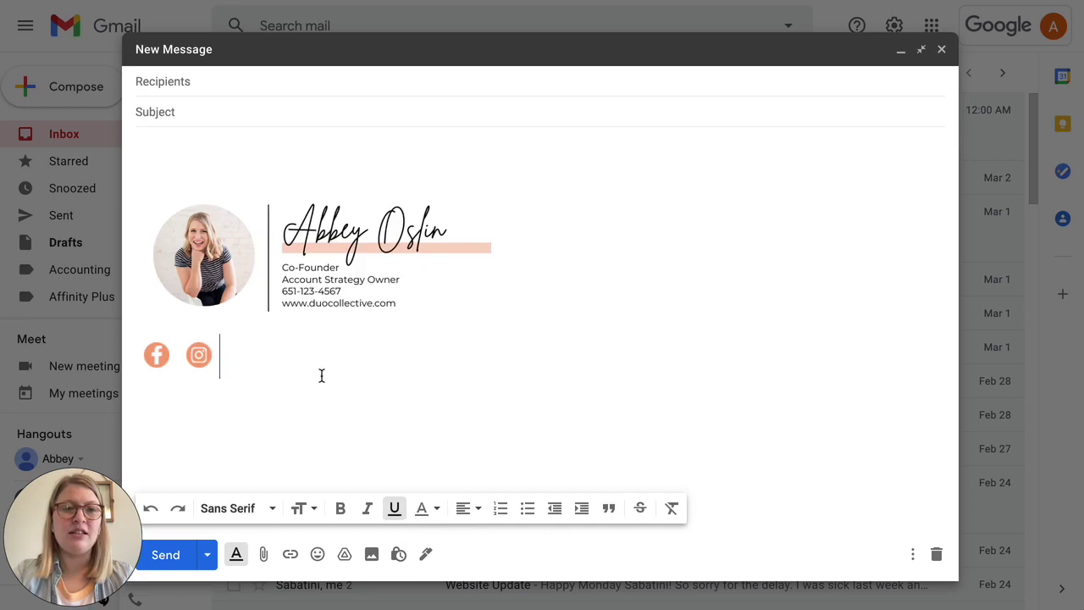
pyautogui.click(237, 81)
pyautogui.write('abb')
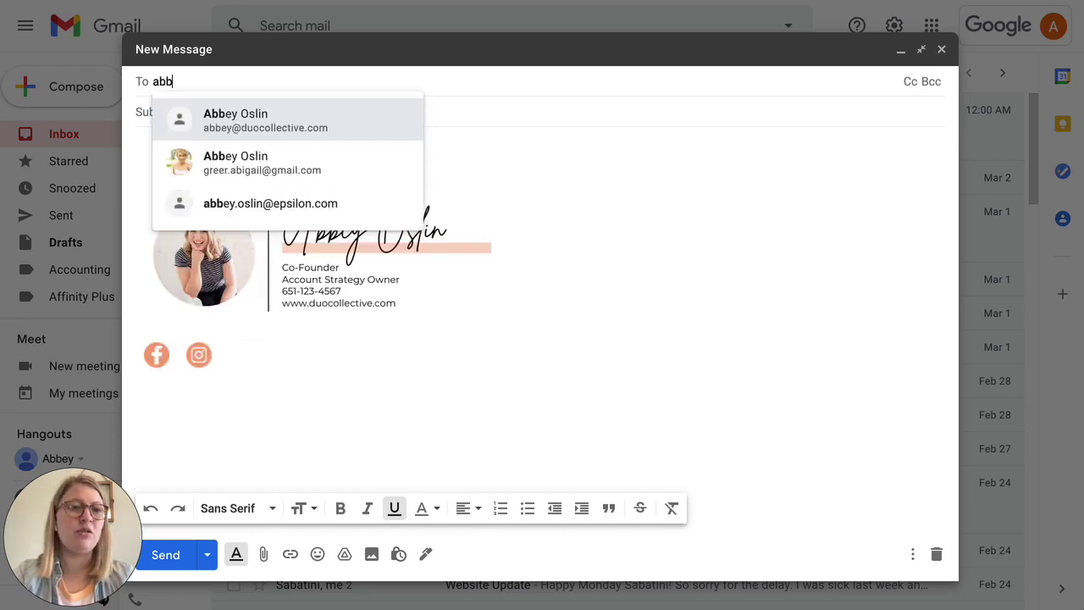
pyautogui.press('Return')
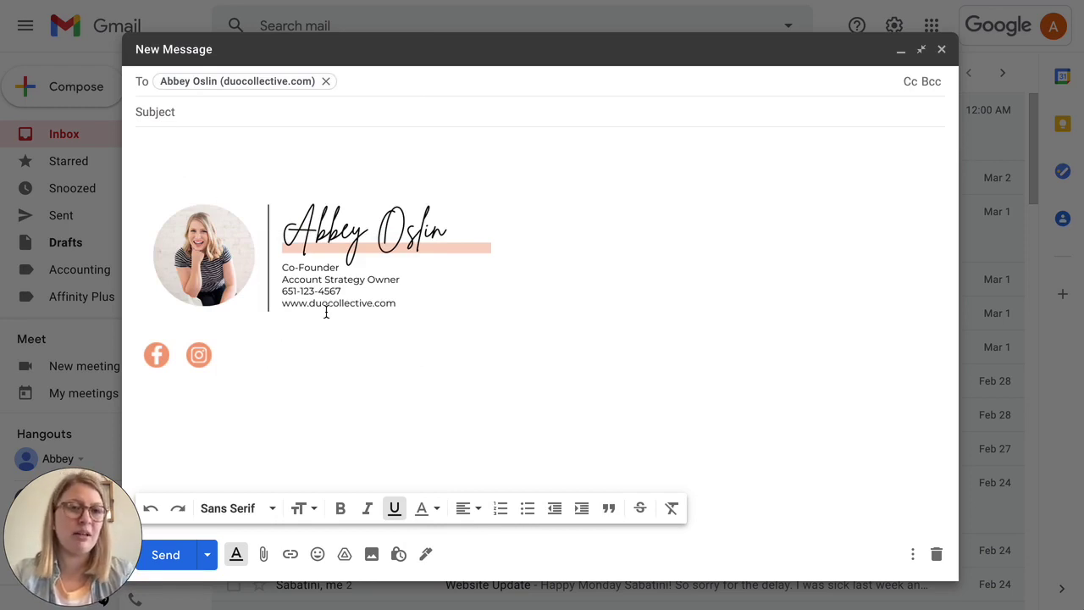
pyautogui.click(158, 356)
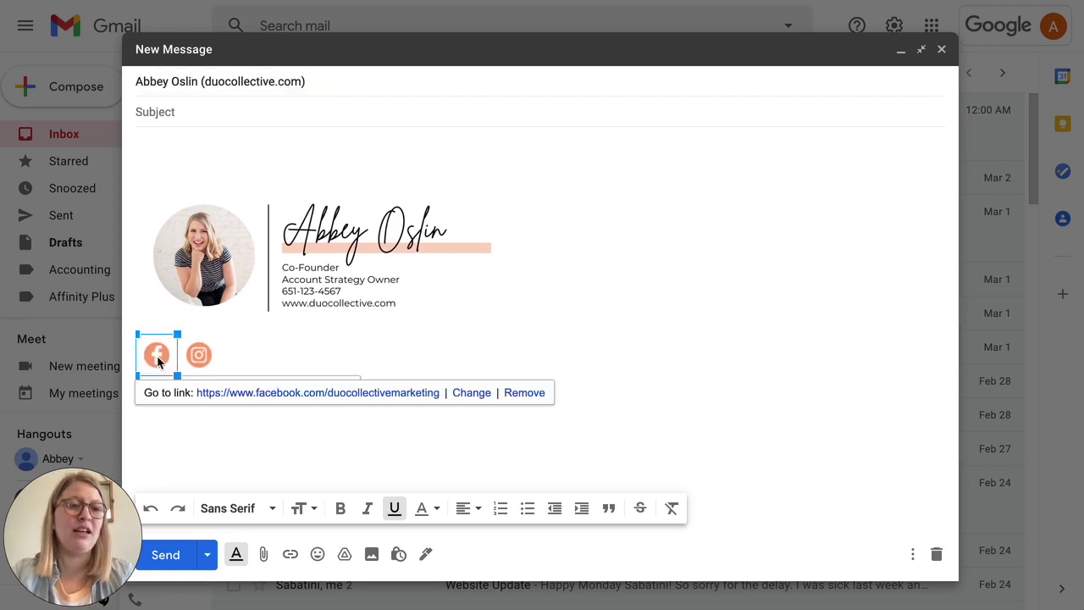
pyautogui.click(207, 351)
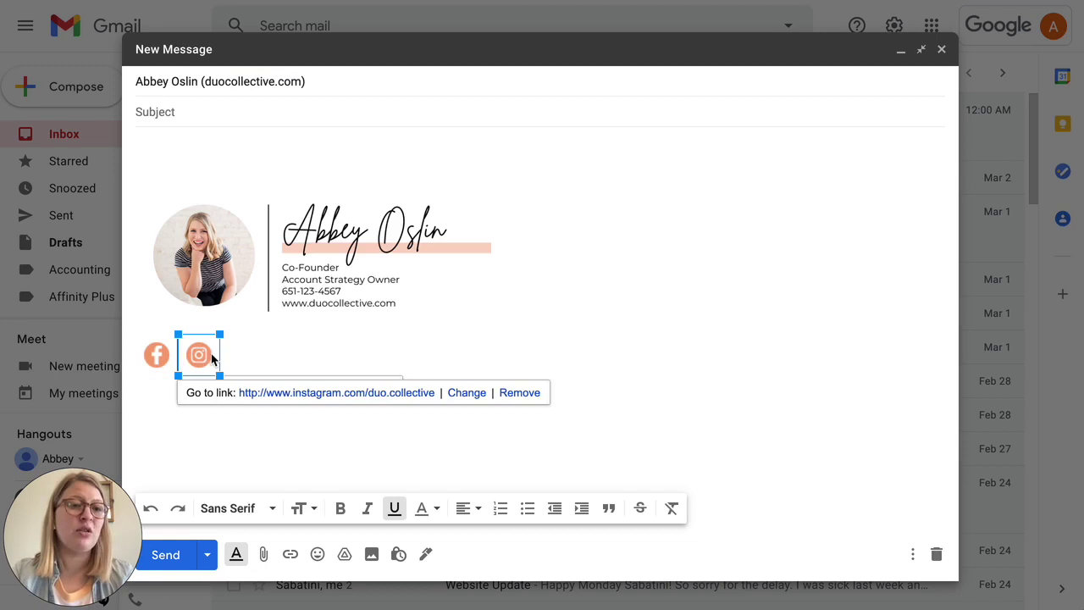
pyautogui.click(378, 357)
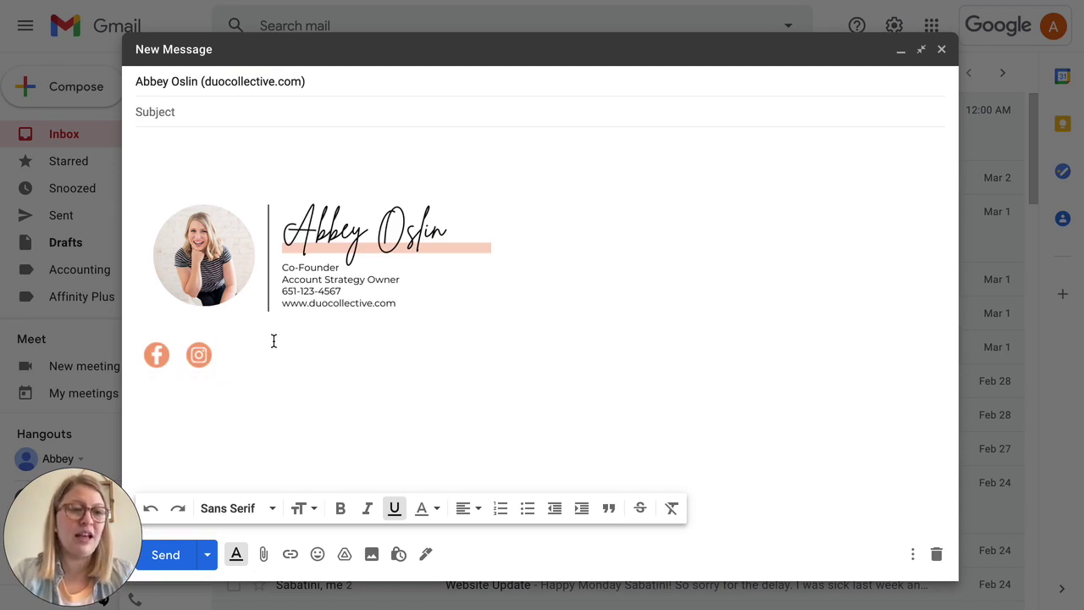